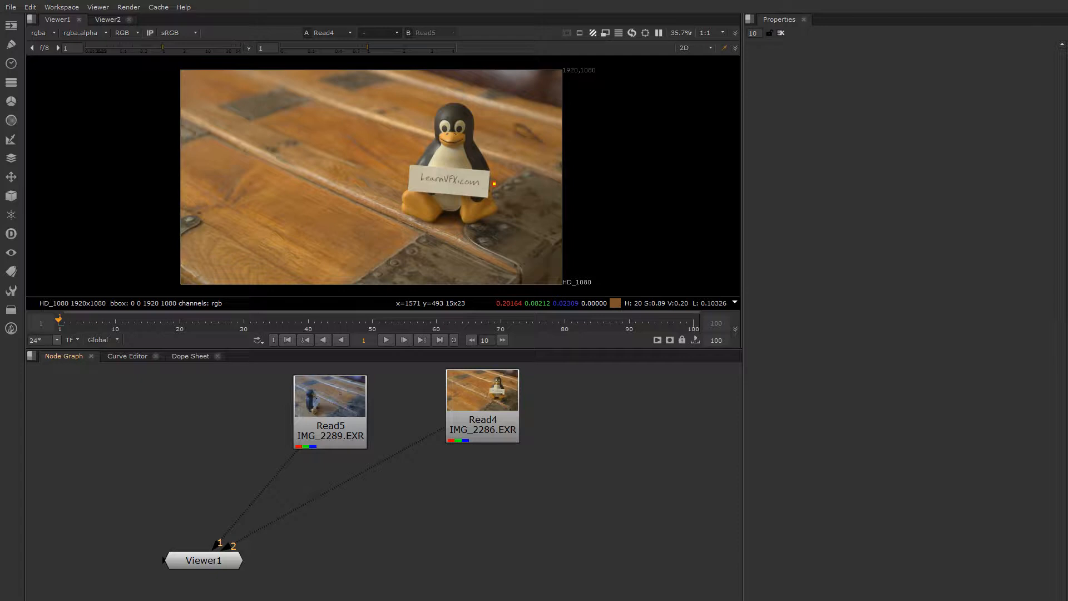
- Add a single Grade node after the IMG_2286.EXR Read node, deleting the surplus second Grade
left_click(483, 433)
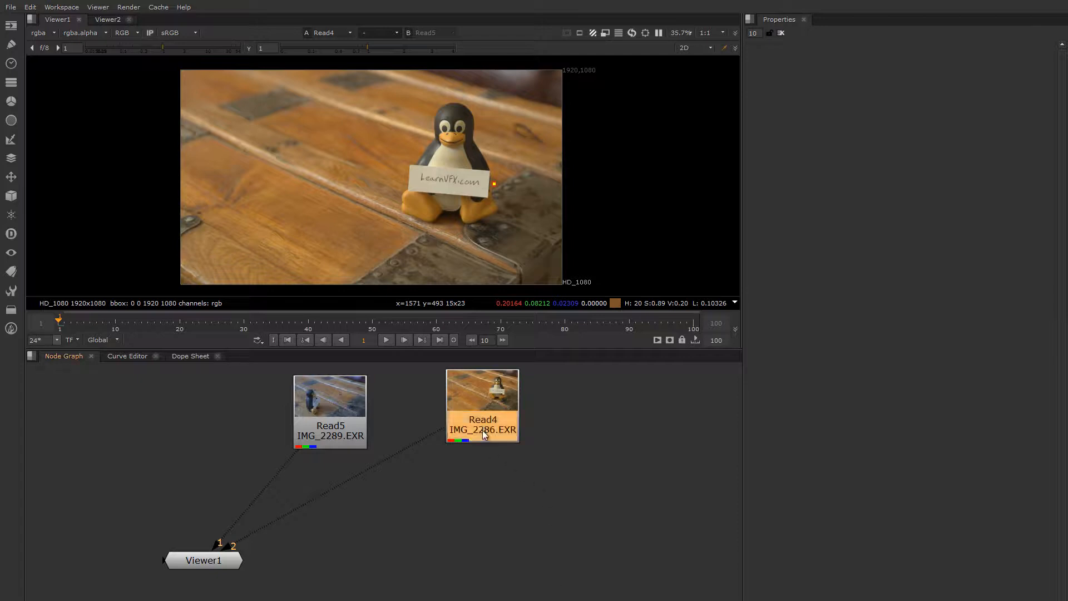
key("g")
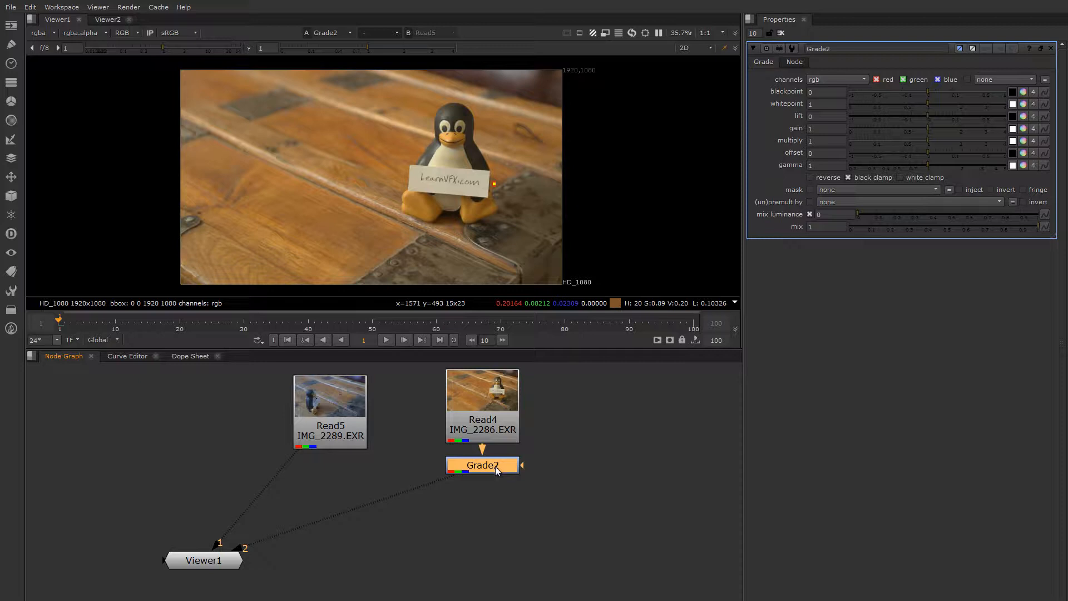
key("g")
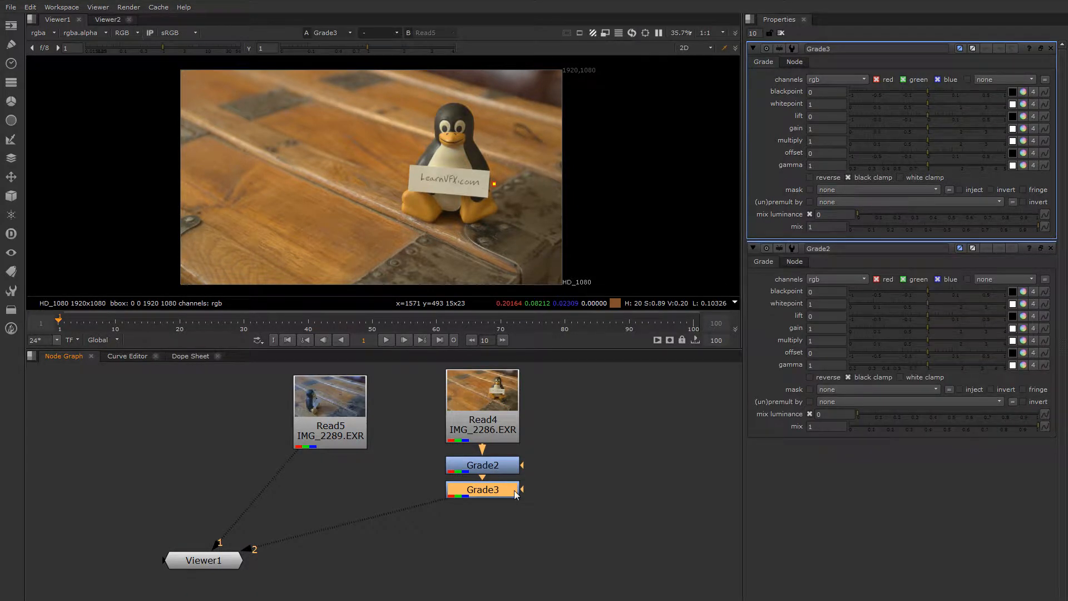
key("Delete")
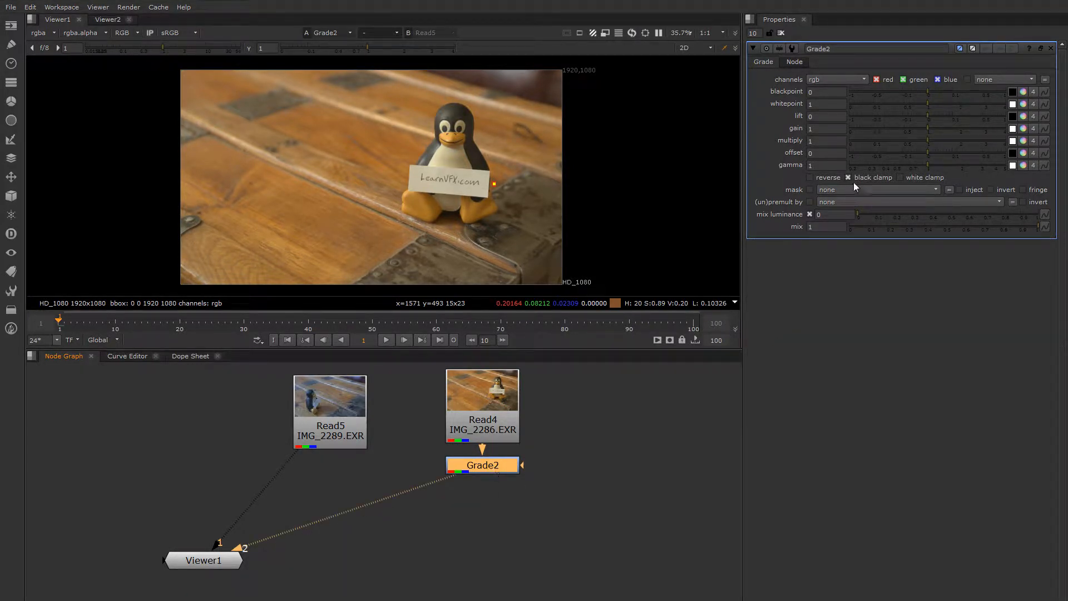
- Set the Grade's multiply to 2.35 and gamma to 0.73, with gain at red 0.76, green 1.1 and blue 2.1
mouse_move(919, 163)
left_mouse_down()
mouse_move(901, 164)
mouse_move(970, 139)
mouse_move(912, 167)
left_mouse_up()
left_click(927, 165)
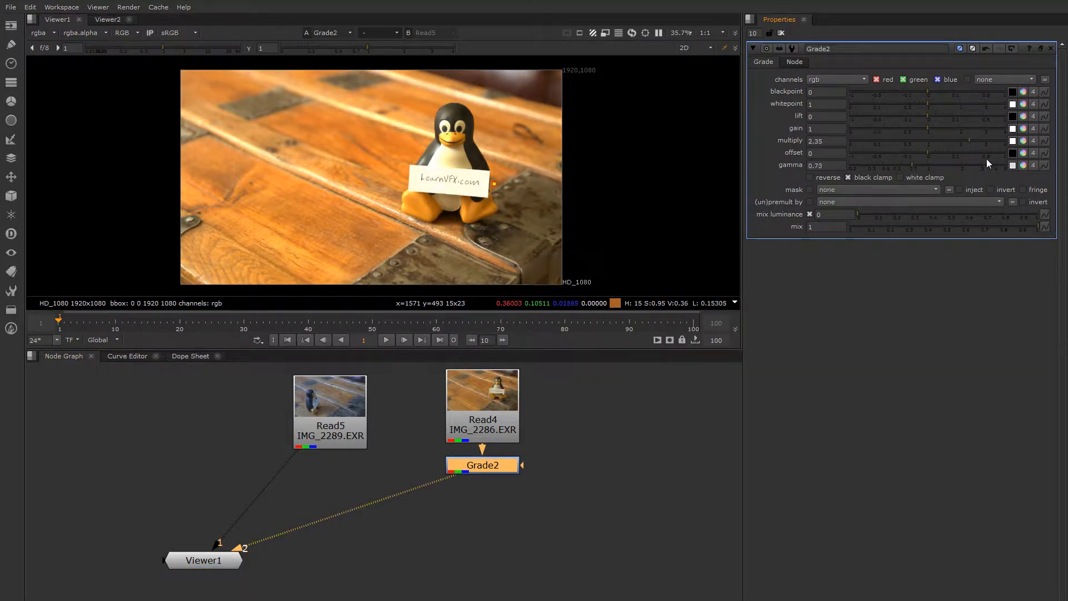
left_click(1023, 129)
left_click_drag(902, 333, 902, 310)
mouse_move(874, 346)
left_mouse_down()
mouse_move(881, 333)
mouse_move(858, 340)
left_mouse_up()
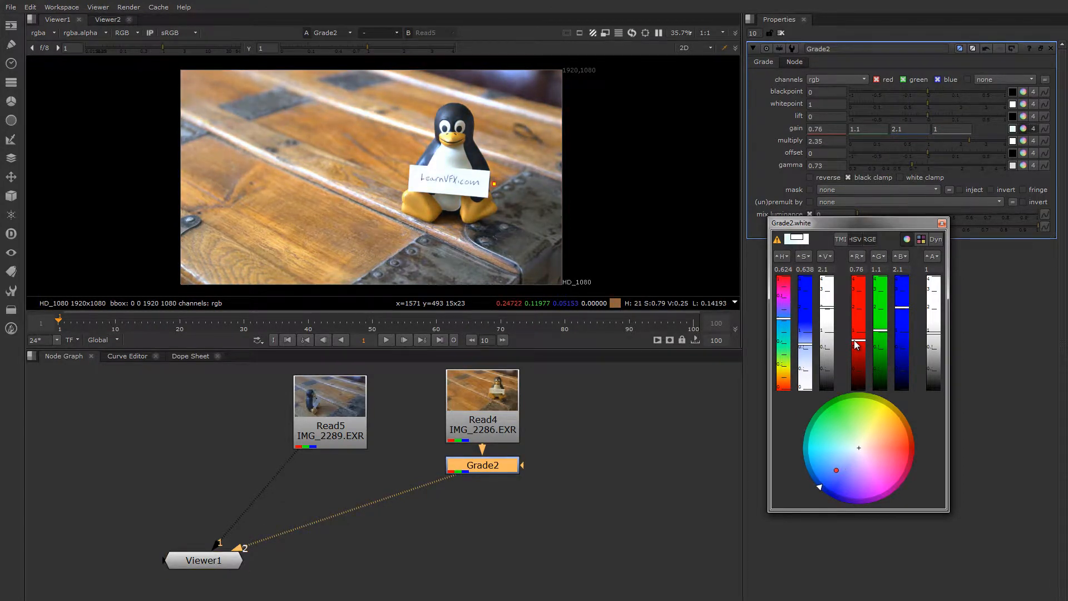
left_click(942, 223)
- Duplicate the Grade node and place the copy below it, fed by the original Grade's output
left_click_drag(504, 469, 499, 462)
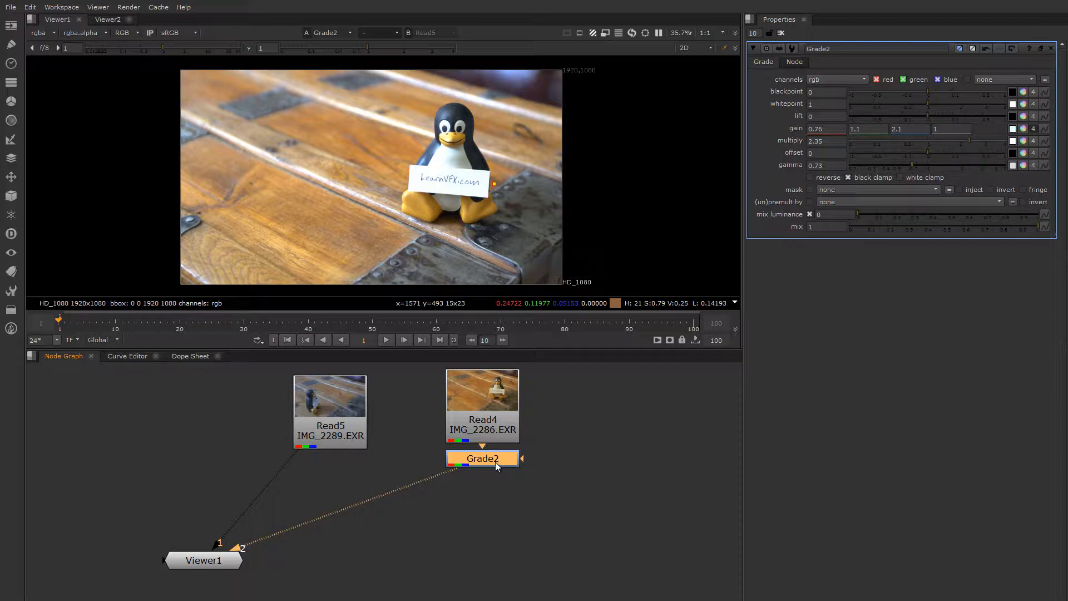
key("ctrl+c")
left_click(492, 505)
key("ctrl+v")
left_click_drag(491, 512, 494, 464)
left_click_drag(485, 547, 485, 552)
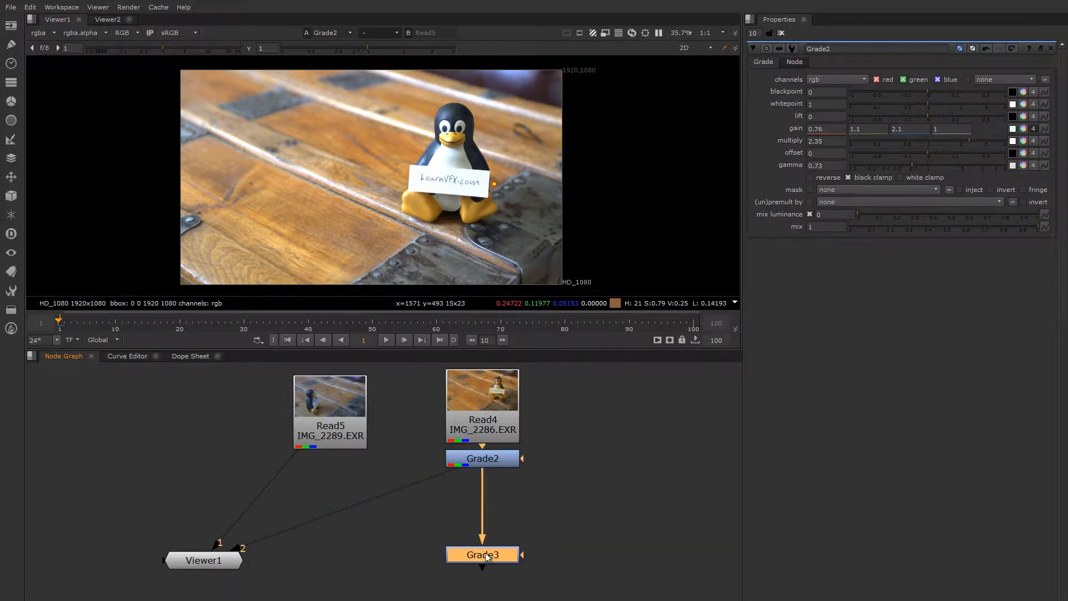
- Enable reverse on the duplicated Grade and show its output on viewer input 2
double_click(485, 552)
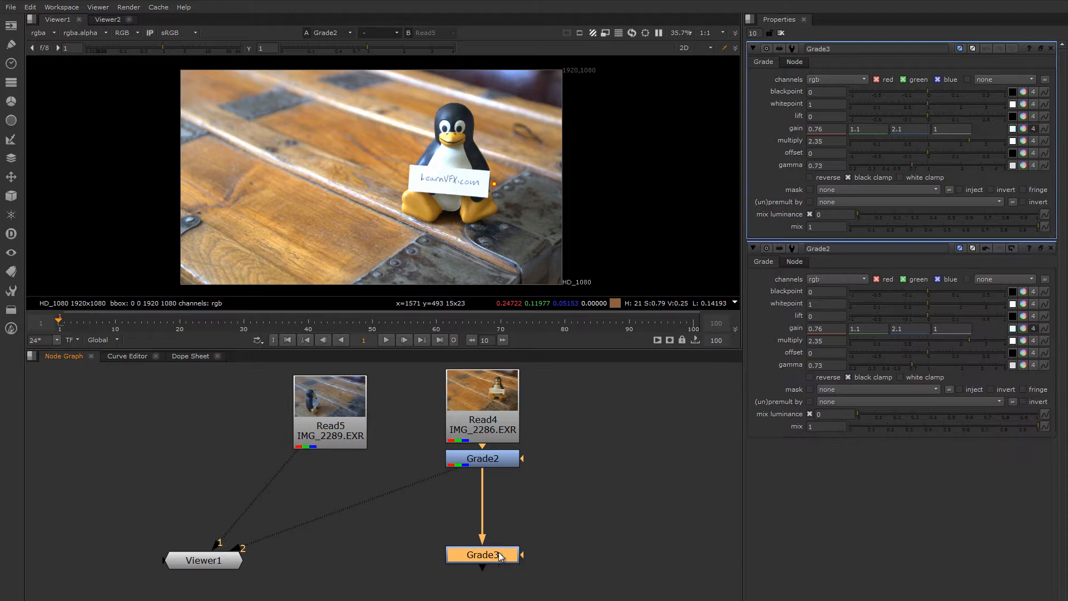
left_click(810, 177)
key("2")
- View the first Grade on viewer input 1, the reversed Grade on input 2 and the IMG_2286.EXR Read node on input 3
left_click(490, 400)
key("1")
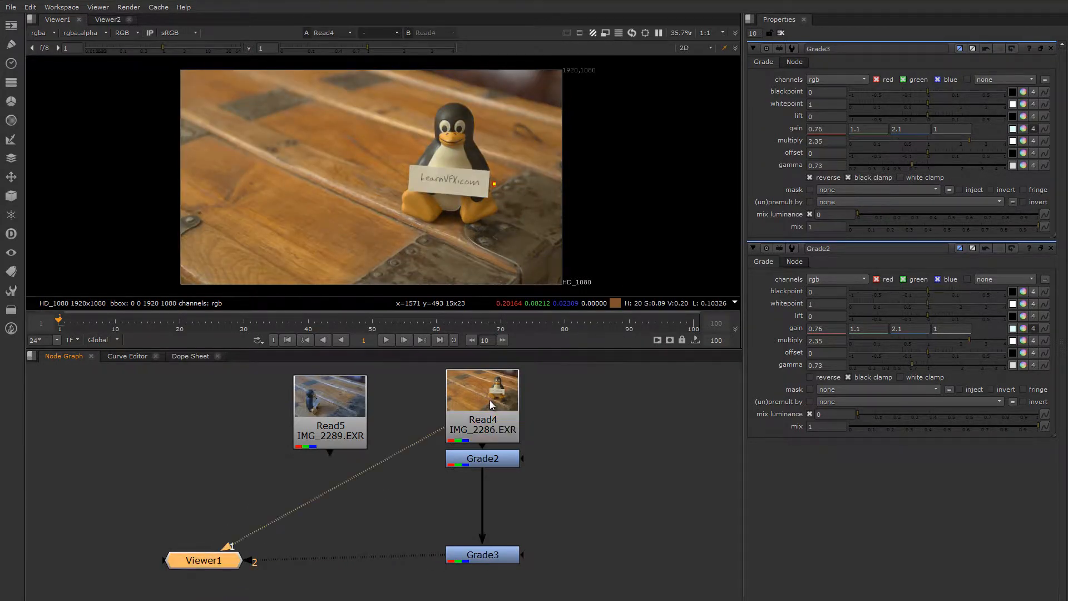
left_click(484, 463)
key("1")
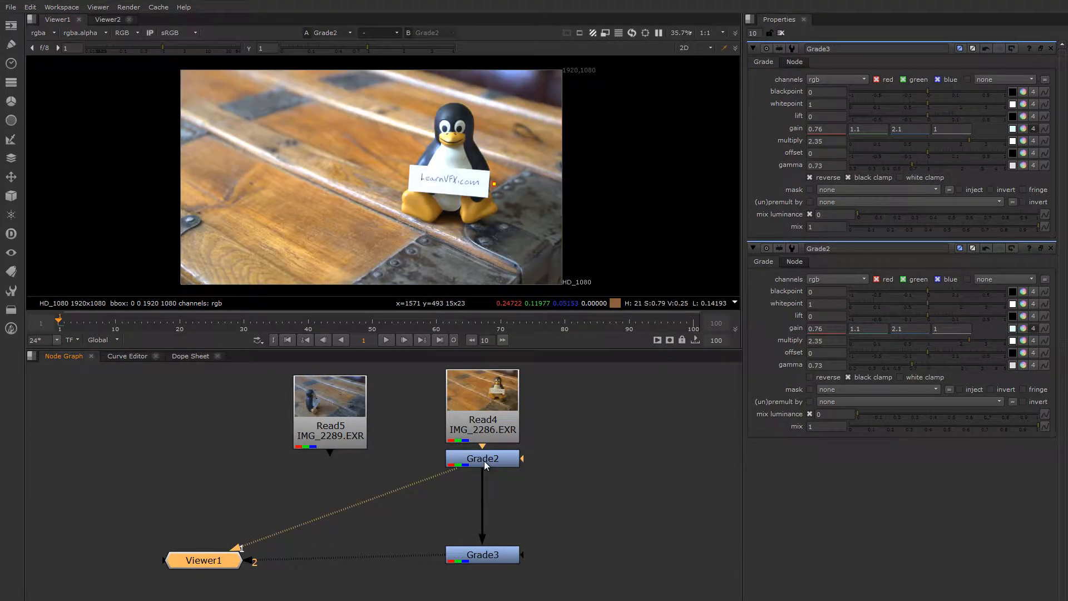
left_click(486, 555)
key("2")
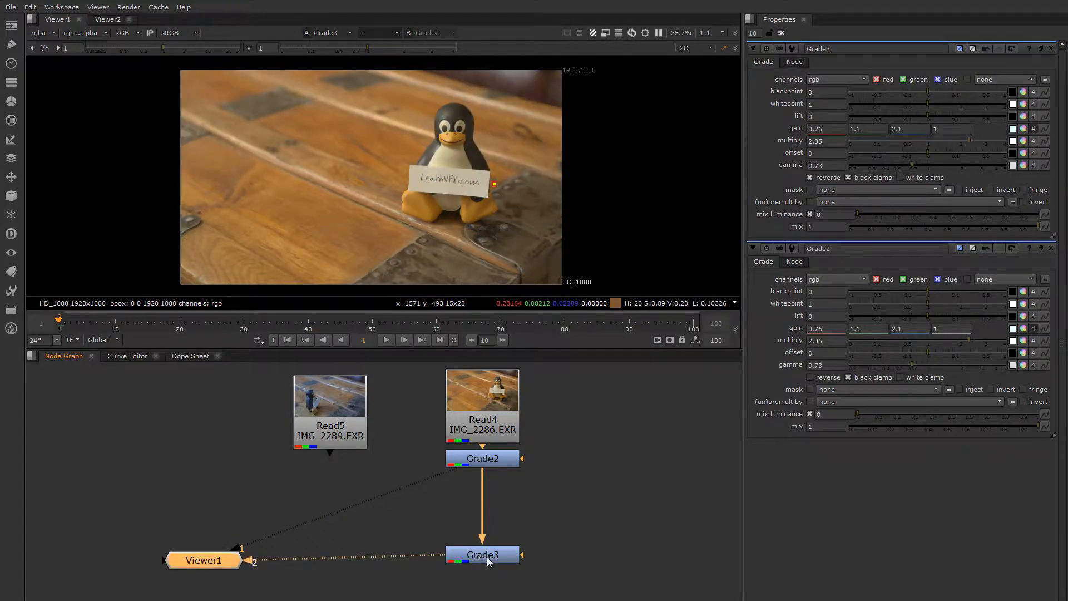
left_click(485, 425)
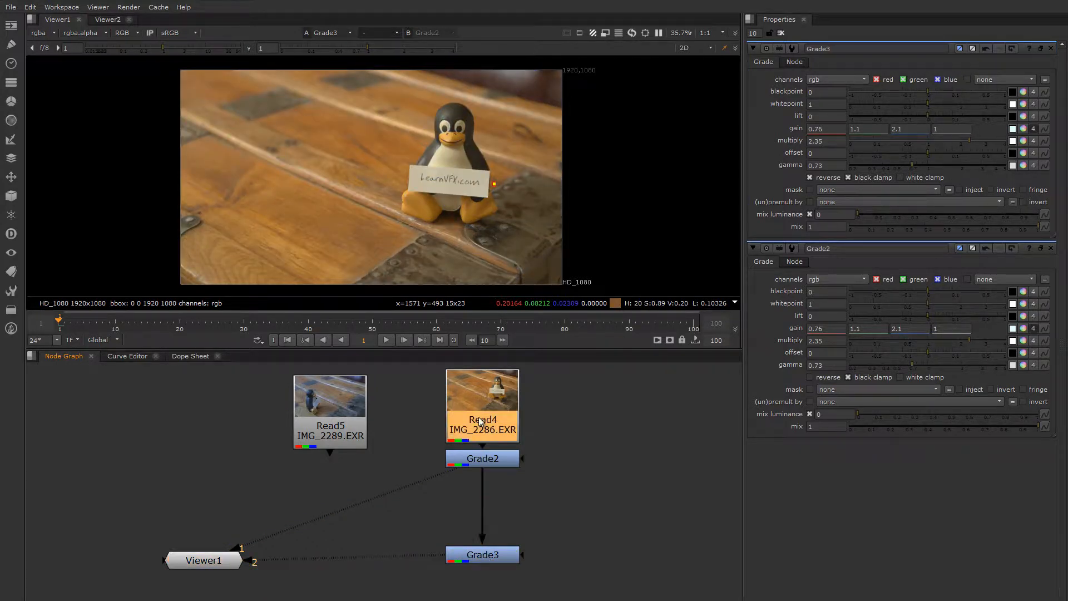
key("3")
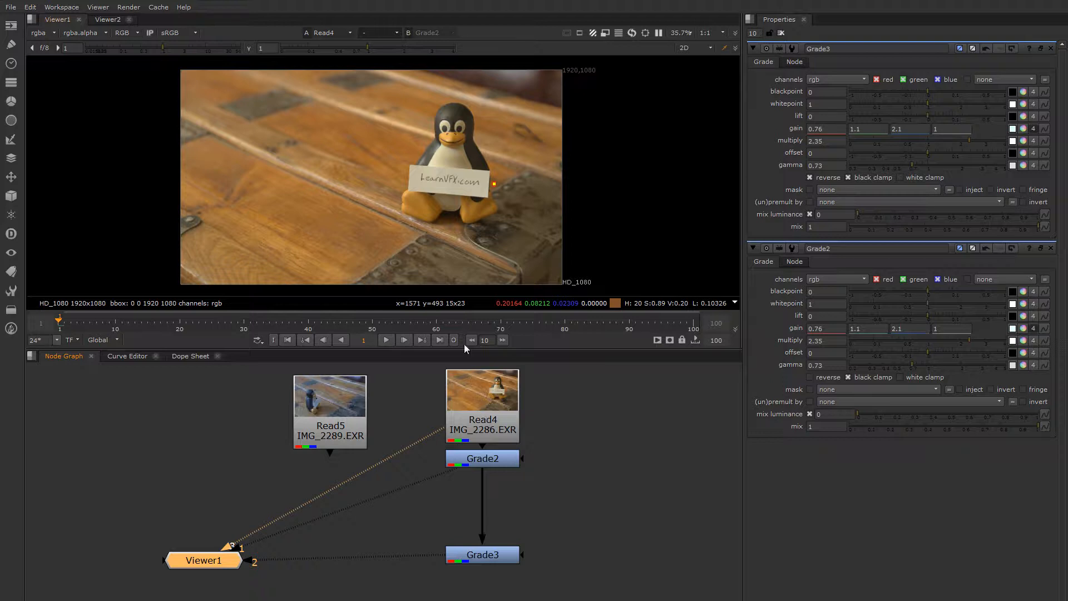
- Compare the reversed Grade's output with the first Grade's output up close around the penguin's paper sign
key("2")
scroll(450, 231, "up", 8)
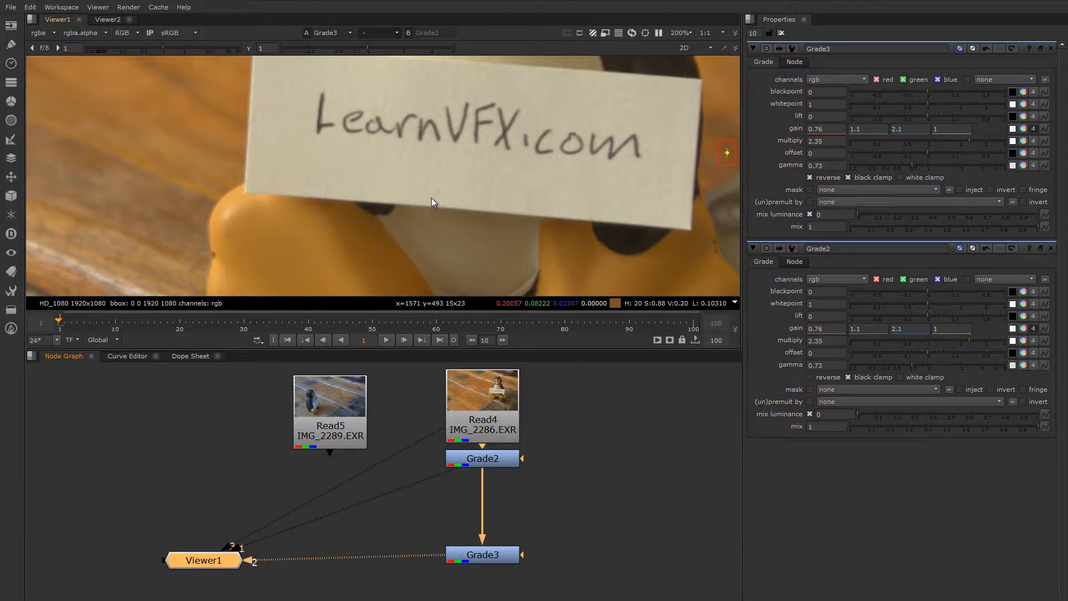
key("1")
key("2")
scroll(431, 201, "down", 5)
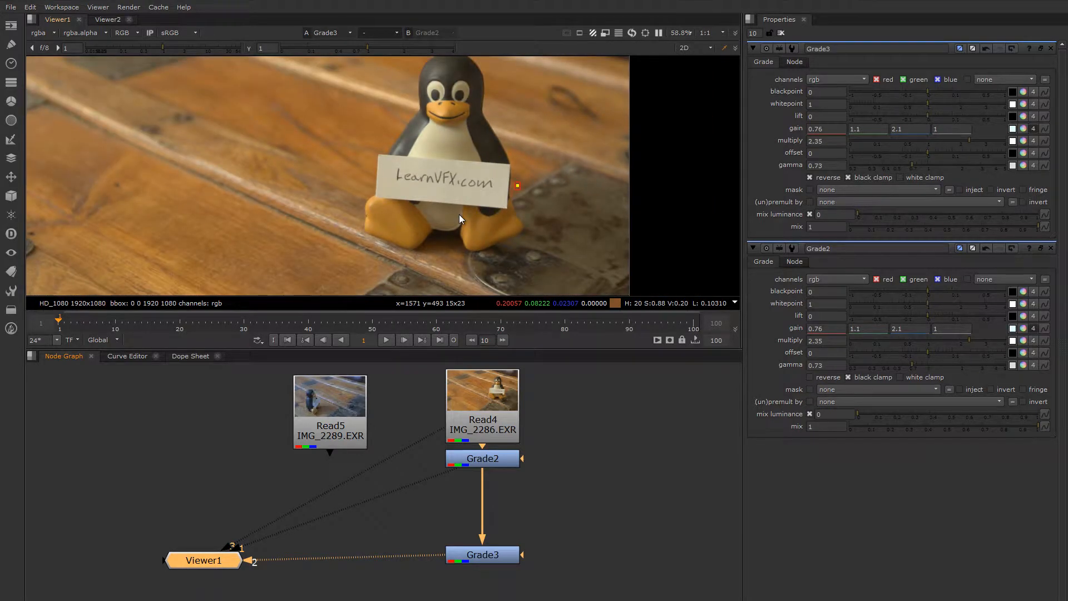
scroll(510, 213, "down", 1)
scroll(510, 212, "down", 1)
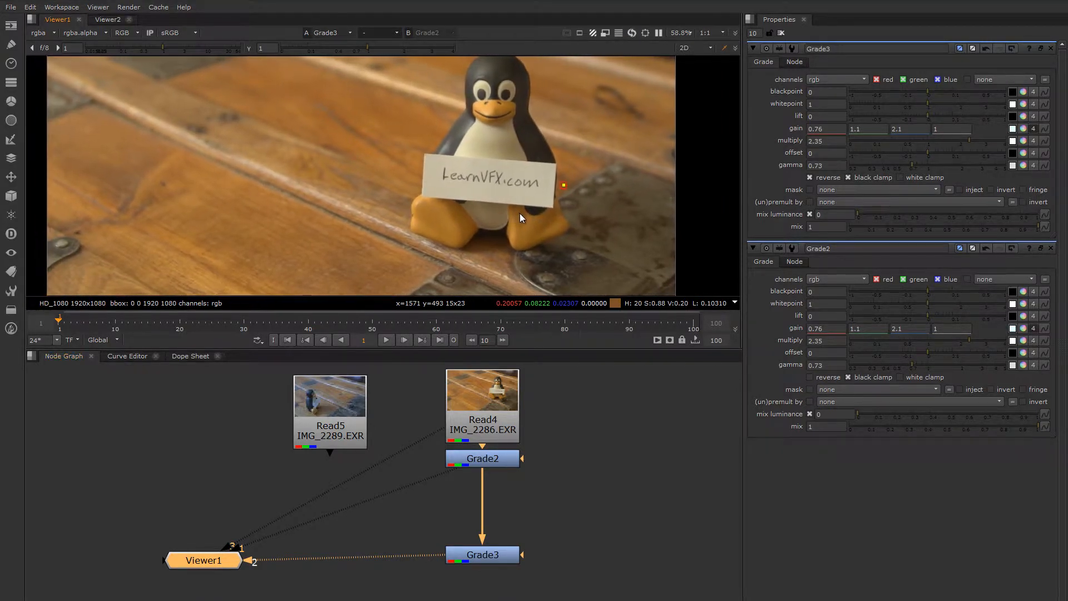
- Move the two Grade nodes together below the IMG_2286.EXR Read node and delete both
left_click_drag(490, 558, 487, 523)
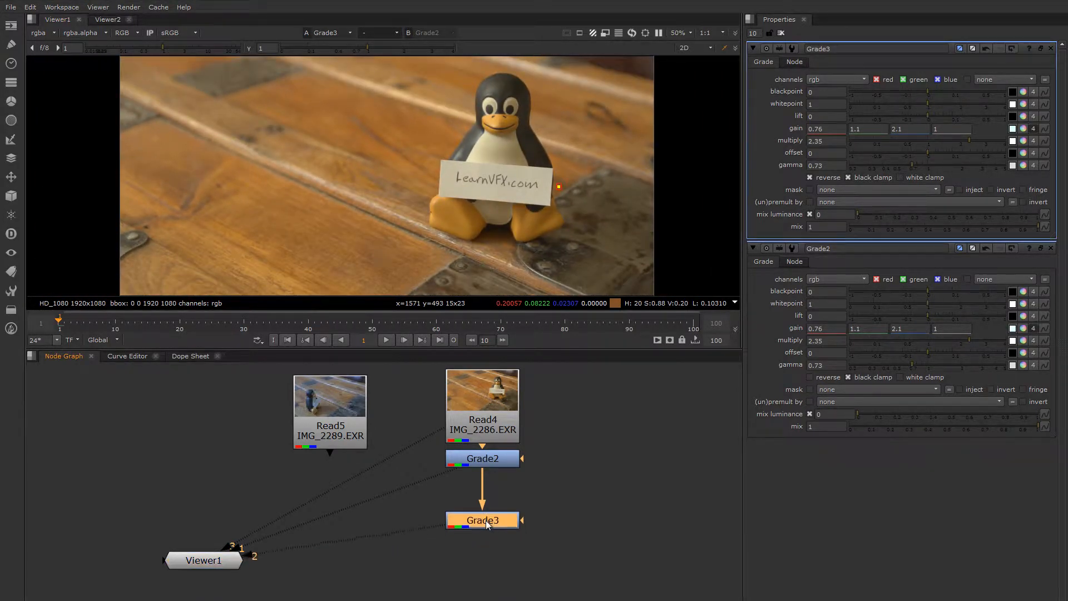
left_click_drag(498, 459, 499, 486)
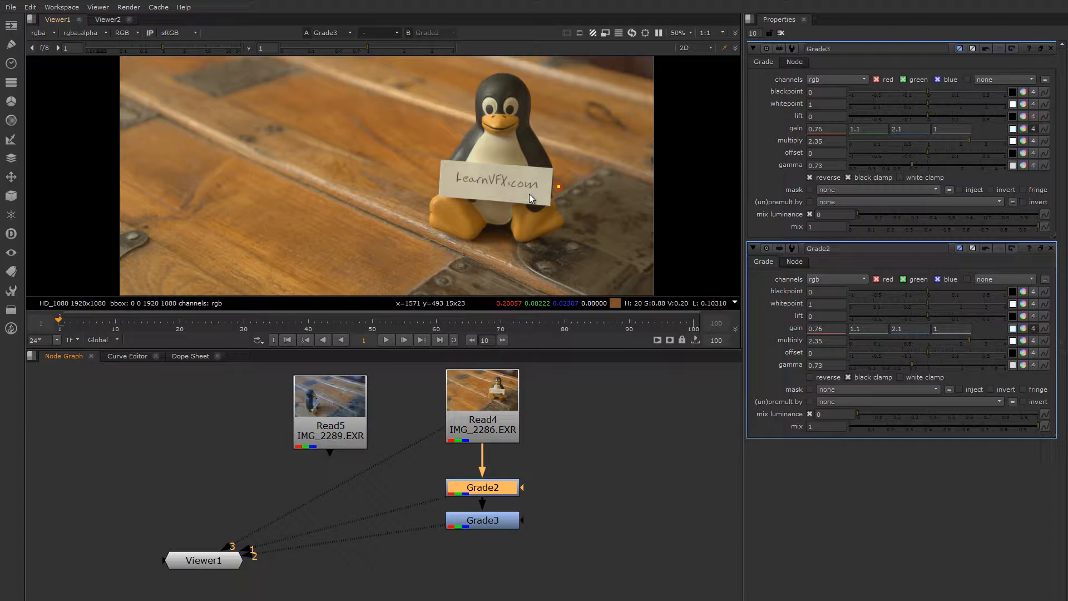
left_click_drag(409, 463, 562, 544)
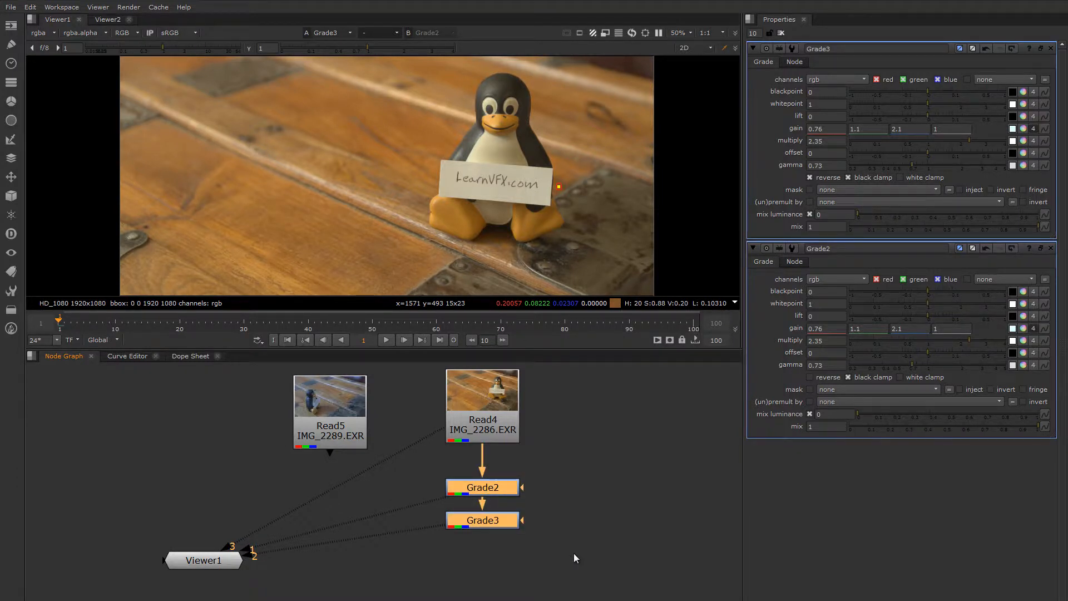
key("Delete")
- Show IMG_2289.EXR on viewer input 1 and compare its colour cast with IMG_2286.EXR on input 2
middle_click_drag(365, 442, 397, 462)
left_click(395, 445)
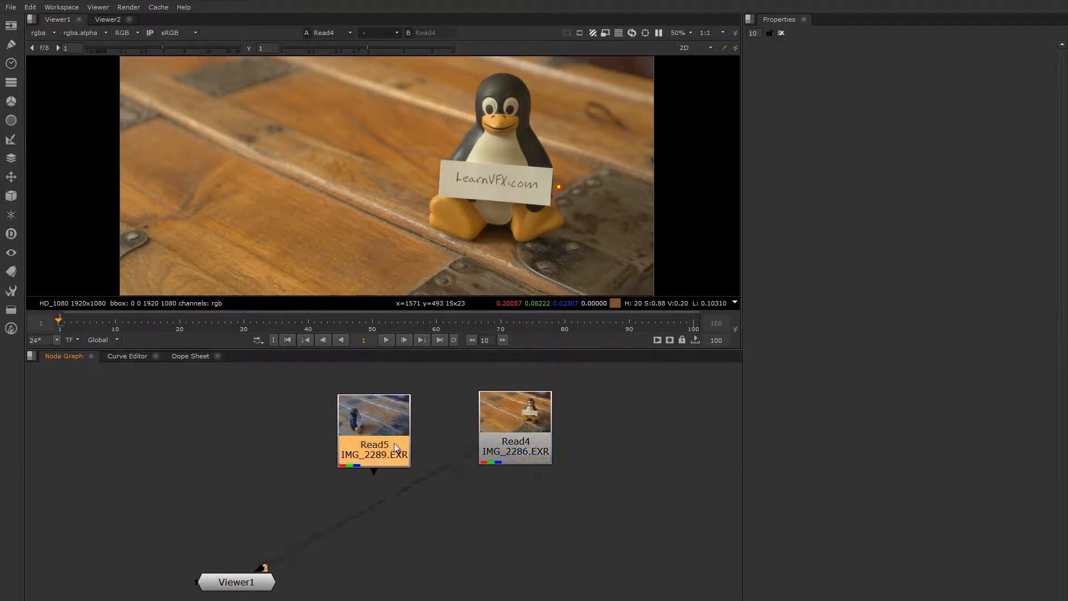
left_click_drag(394, 442, 397, 442)
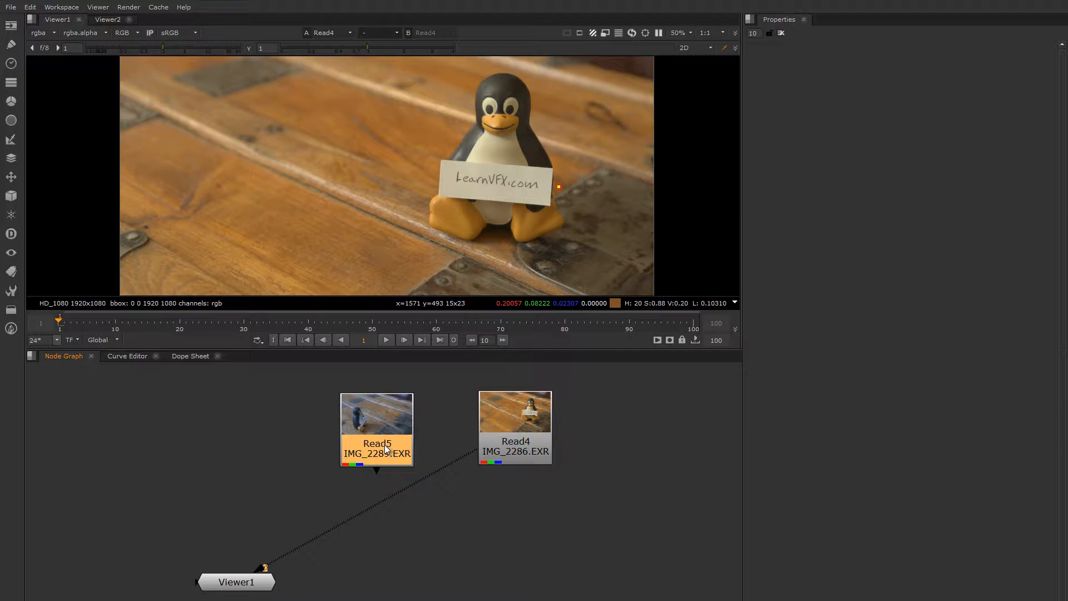
key("1")
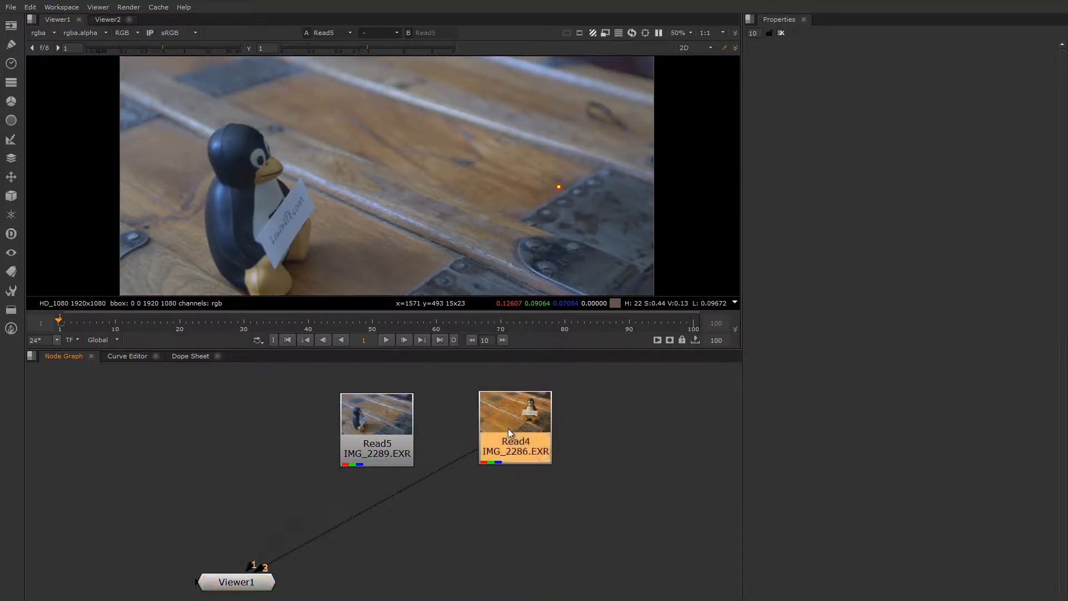
key("2")
key("1")
key("2")
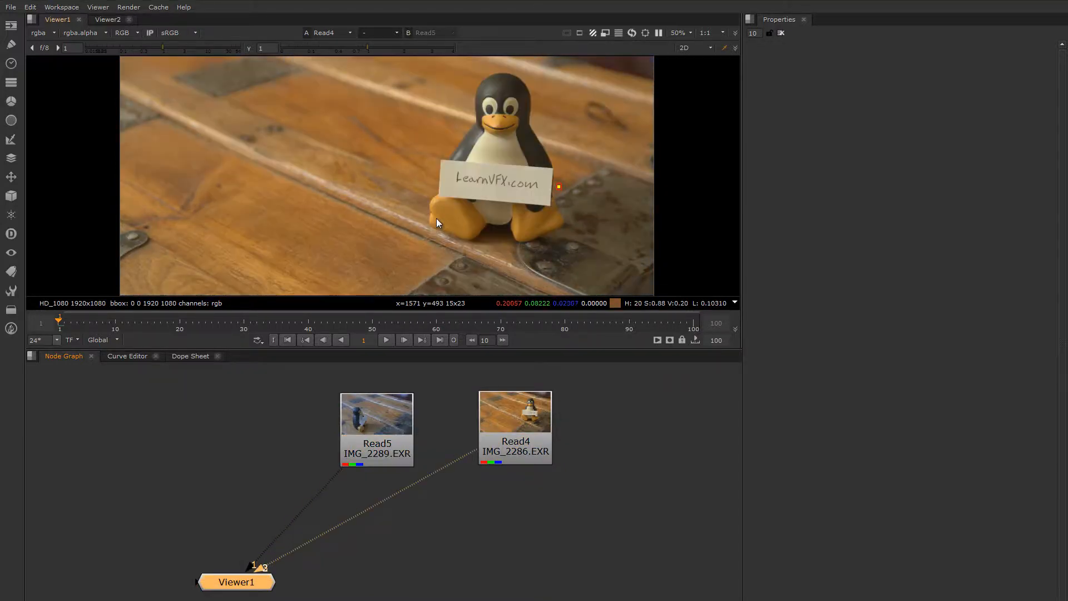
key("1")
key("2")
- Add a Grade node after the IMG_2289.EXR Read node, view it on input 1 and shift both nodes closer to the other Read node
double_click(382, 453)
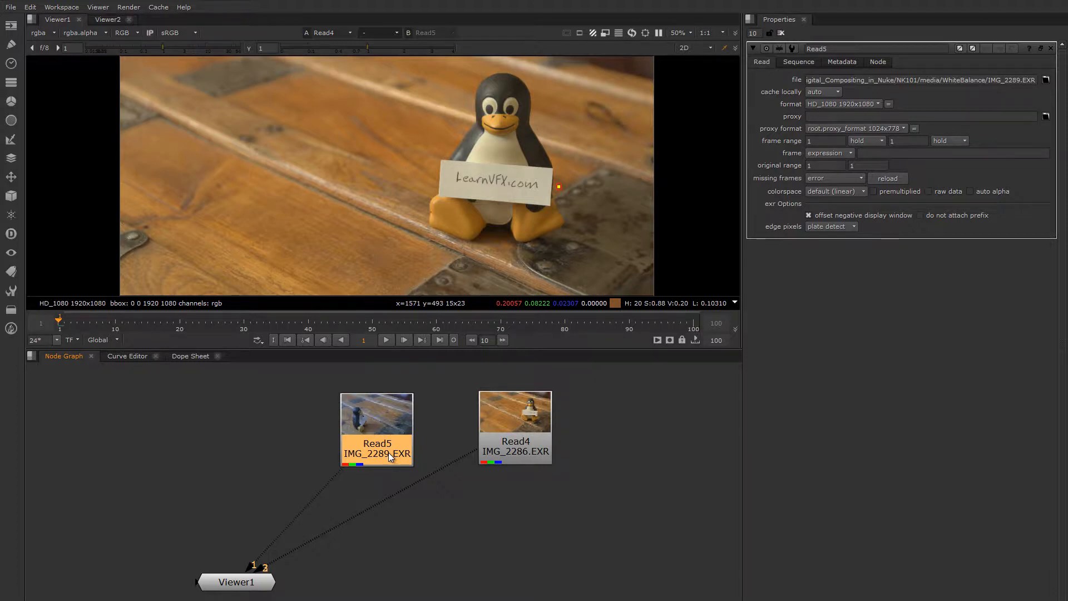
key("g")
key("1")
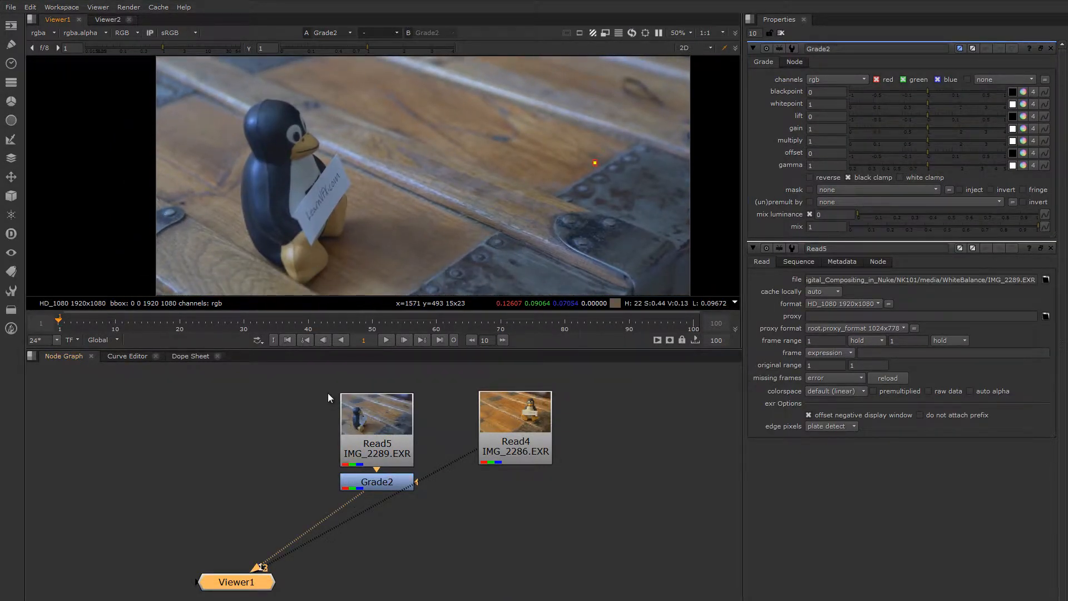
left_click_drag(328, 393, 410, 445)
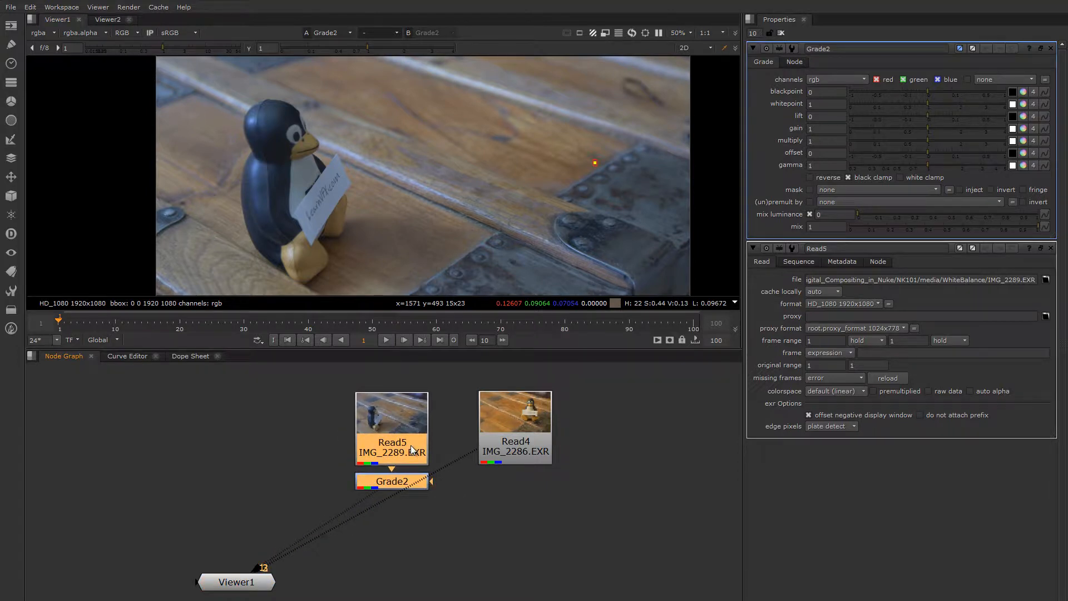
- Sample the Grade's whitepoint from the upper corner of the paper sign in the ungraded IMG_2289.EXR, giving about 0.166, 0.222 and 0.325
scroll(332, 182, "up", 5)
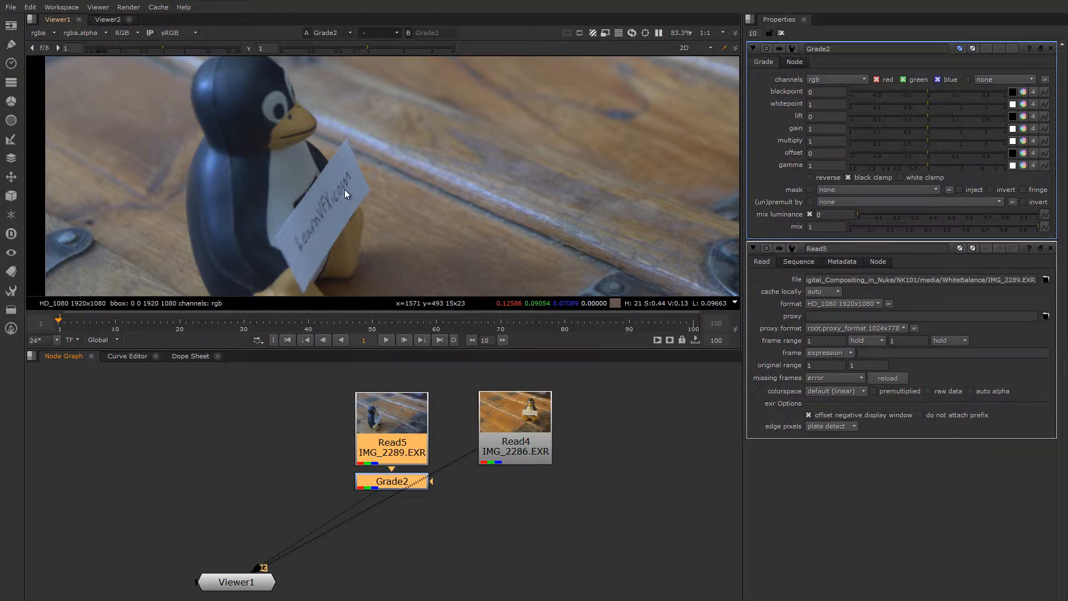
scroll(345, 189, "up", 2)
left_click(400, 422)
key("1")
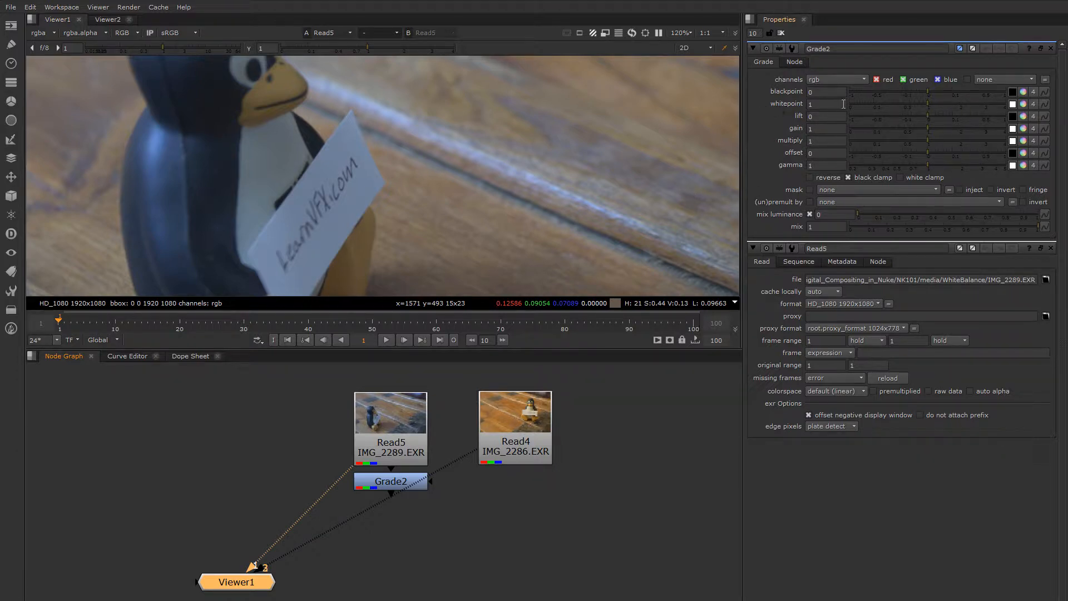
left_click(813, 116)
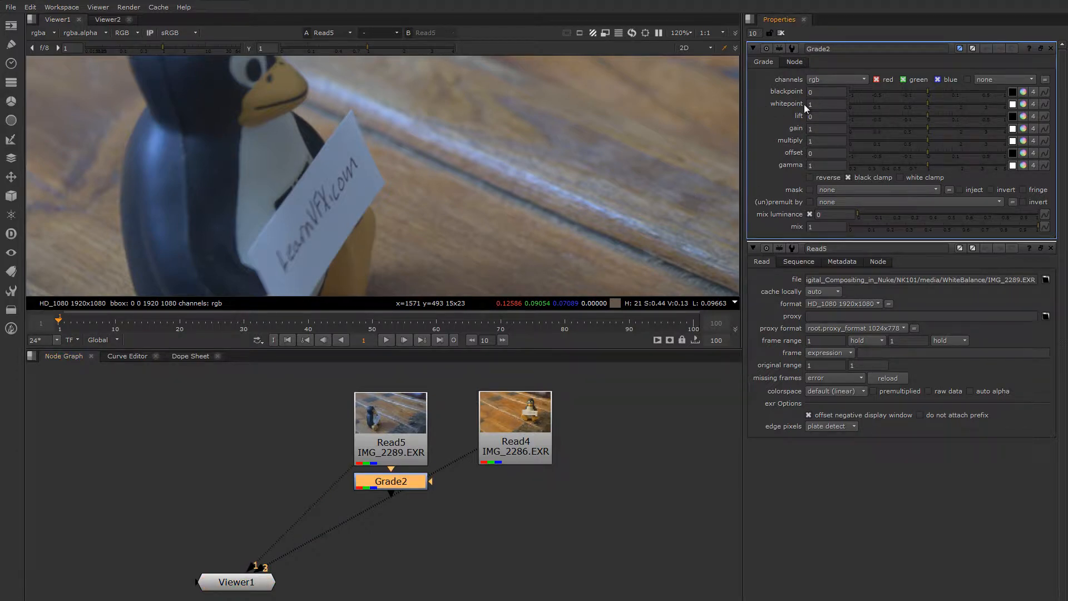
left_click(808, 105)
left_click(1011, 104)
left_click_drag(339, 139, 358, 155, "ctrl+shift")
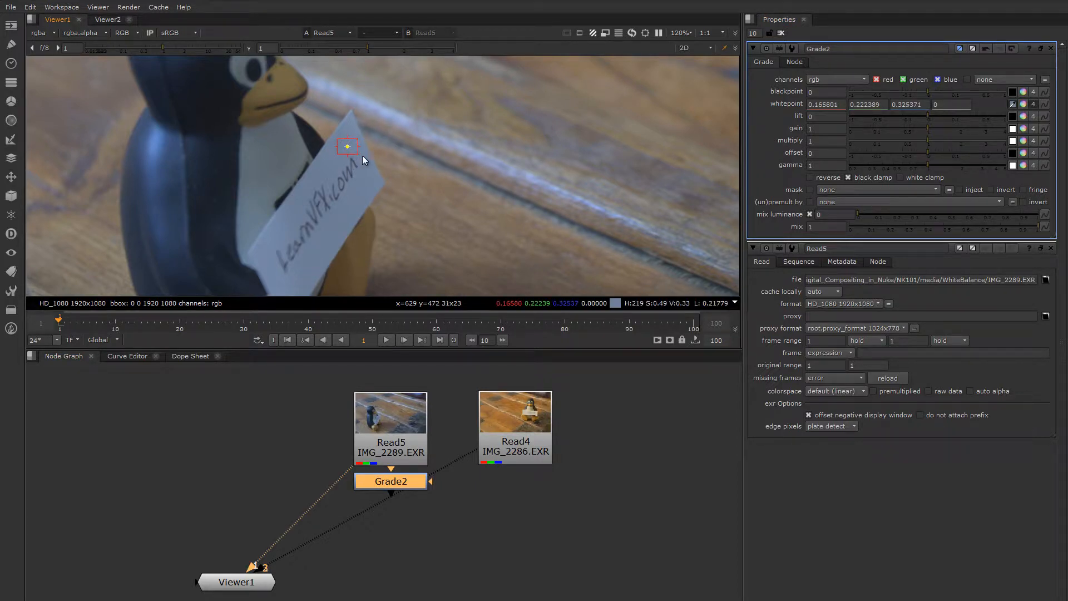
left_click(1012, 104)
- Add a Grade node after the IMG_2286.EXR Read node and show it on viewer input 2
left_click(509, 453)
key("g")
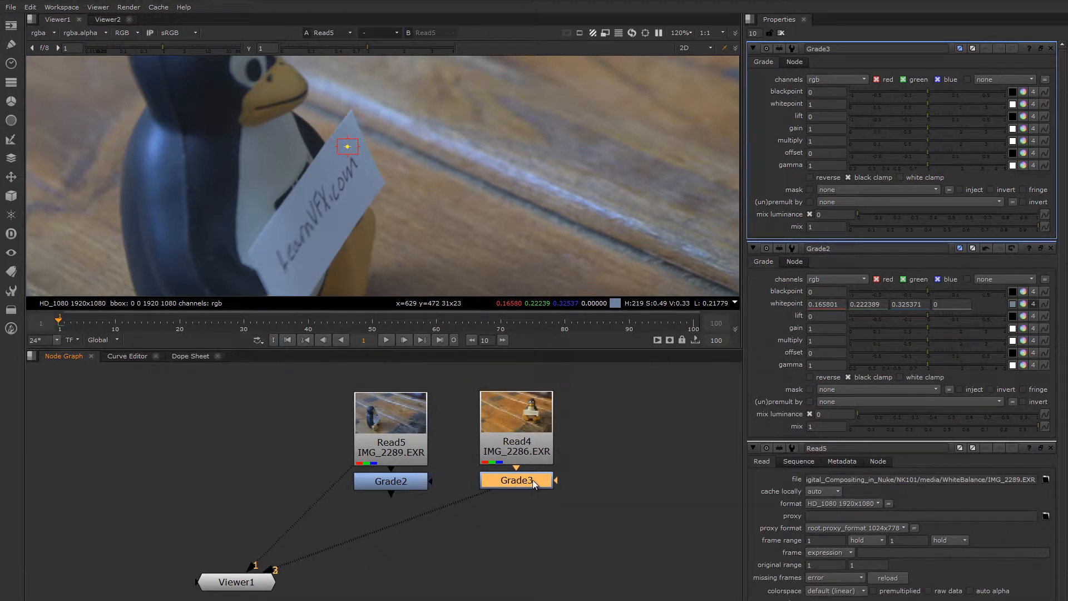
key("2")
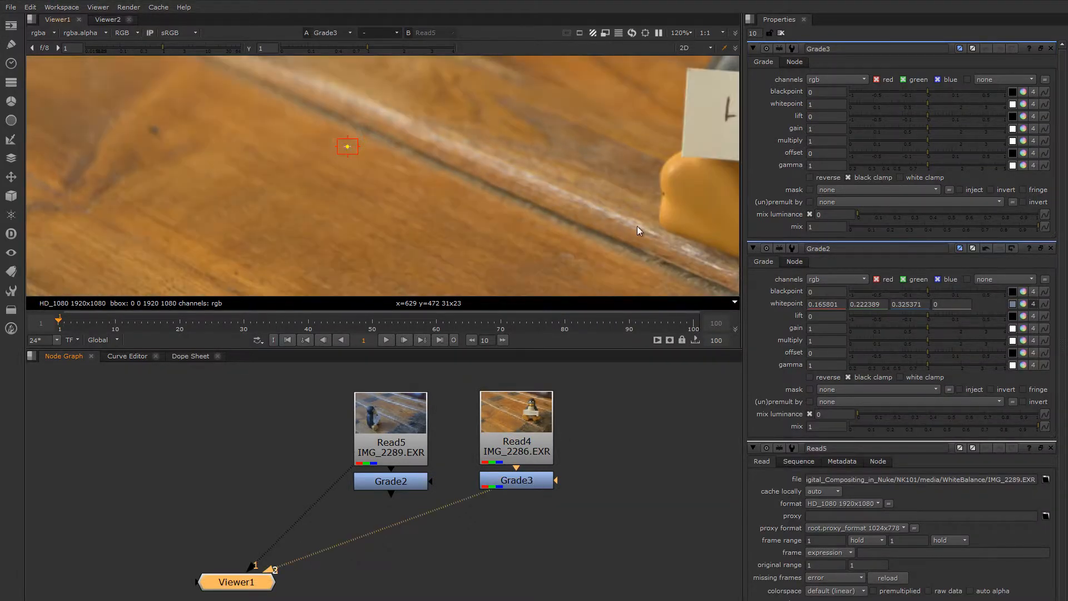
- Sample Grade3's whitepoint from the lower part of the paper sign in the ungraded IMG_2286.EXR, giving about 0.526, 0.486 and 0.350
middle_click_drag(639, 231, 486, 215)
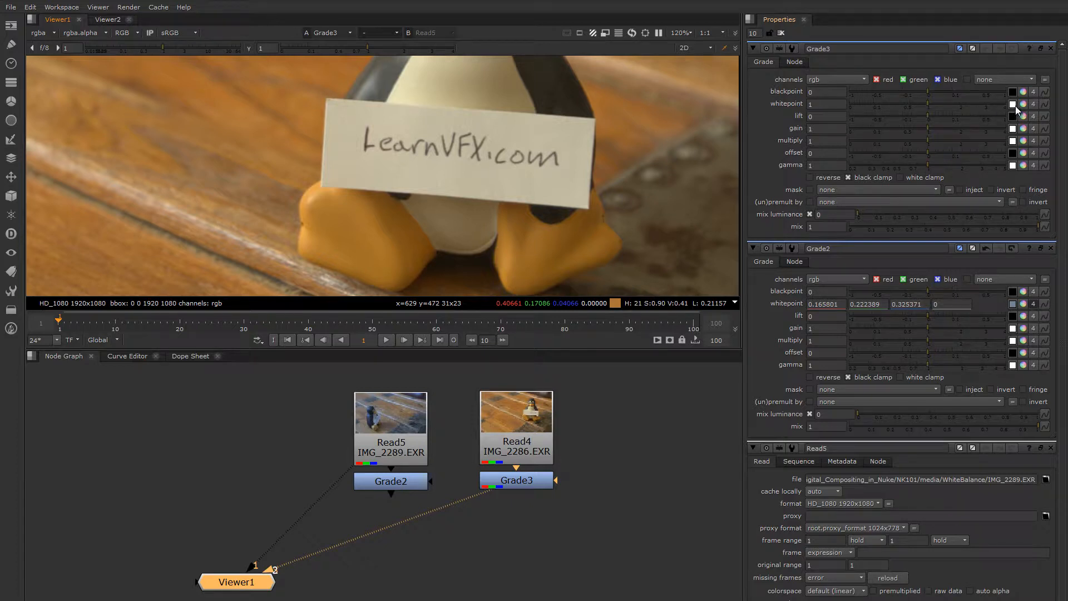
left_click(521, 435)
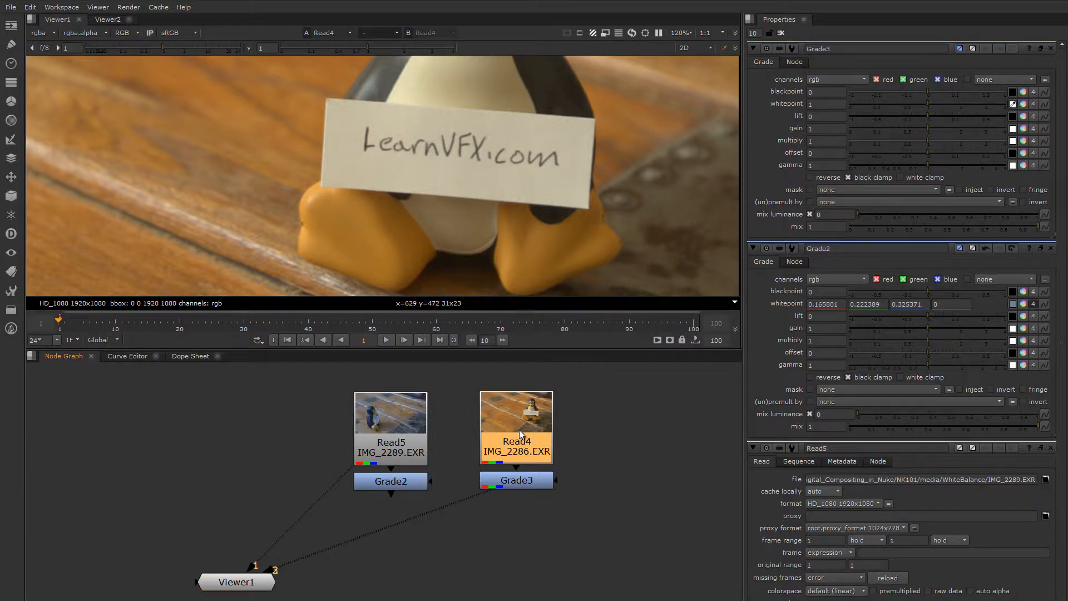
key("1")
left_click_drag(457, 168, 538, 199, "ctrl+shift")
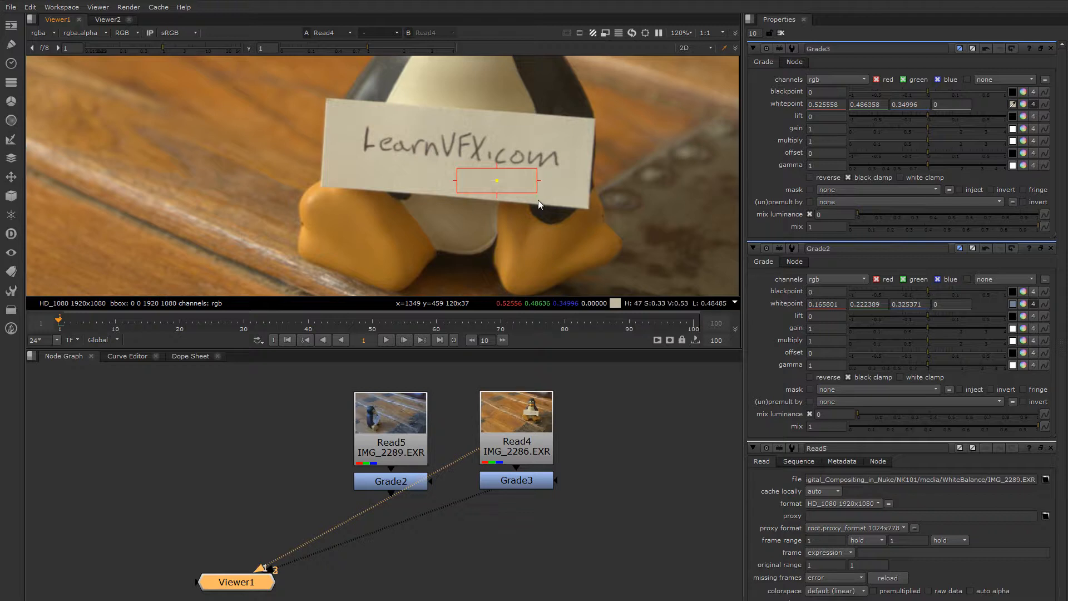
- View the Grade3 result and the Grade2 result in turn to compare the two whitepoint-corrected penguin shots
left_click(528, 481)
key("1")
scroll(476, 225, "down", 5)
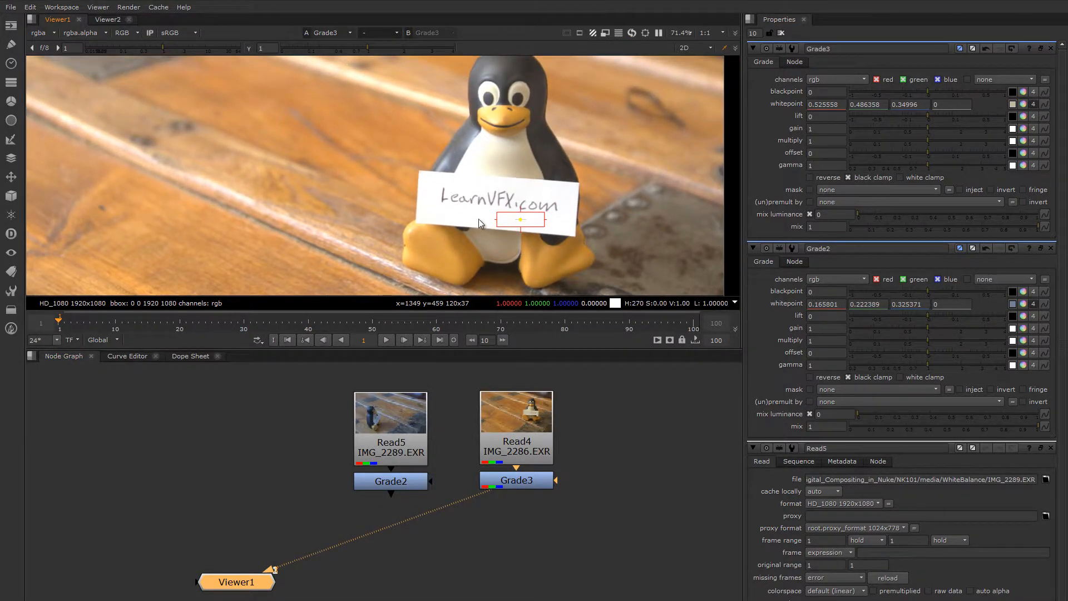
left_click(382, 482)
key("1")
scroll(369, 251, "down", 3)
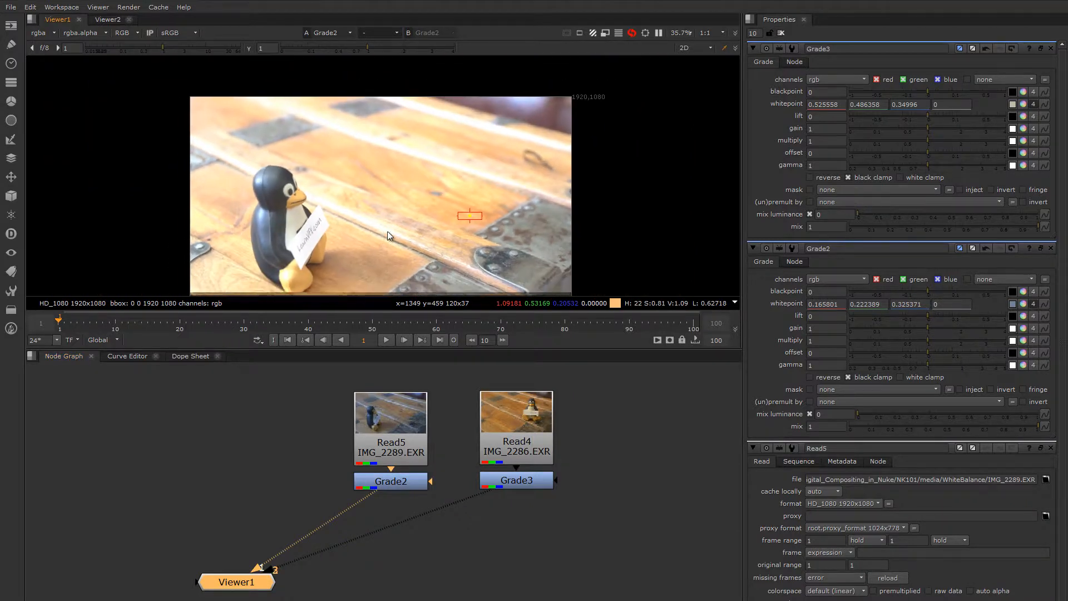
middle_click_drag(316, 224, 323, 207)
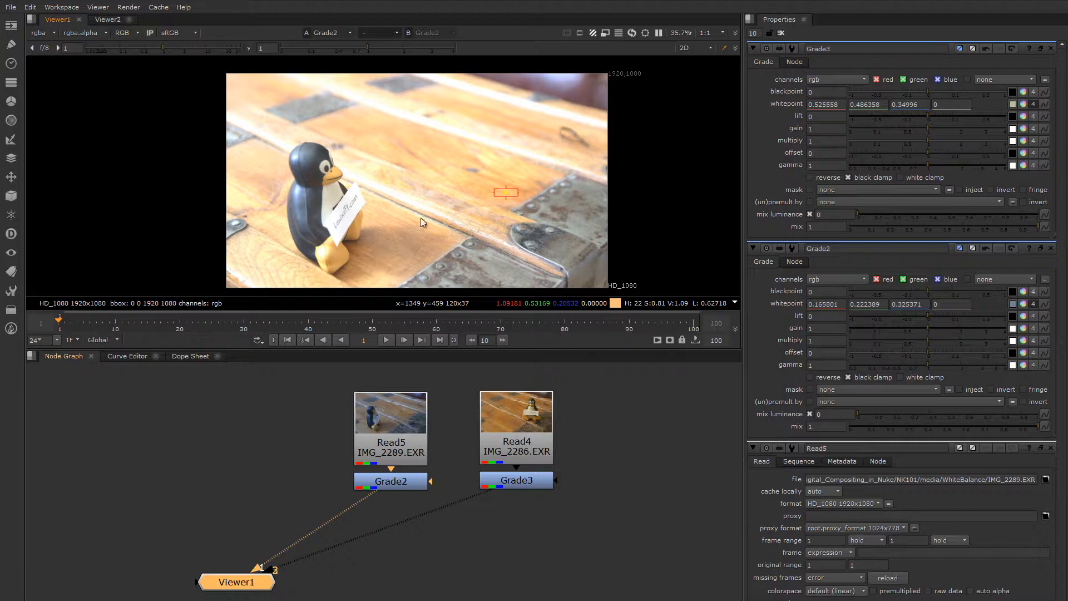
- Set the viewer comparison mode to under, with Grade2 as input A and Grade3 as input B
left_click(381, 33)
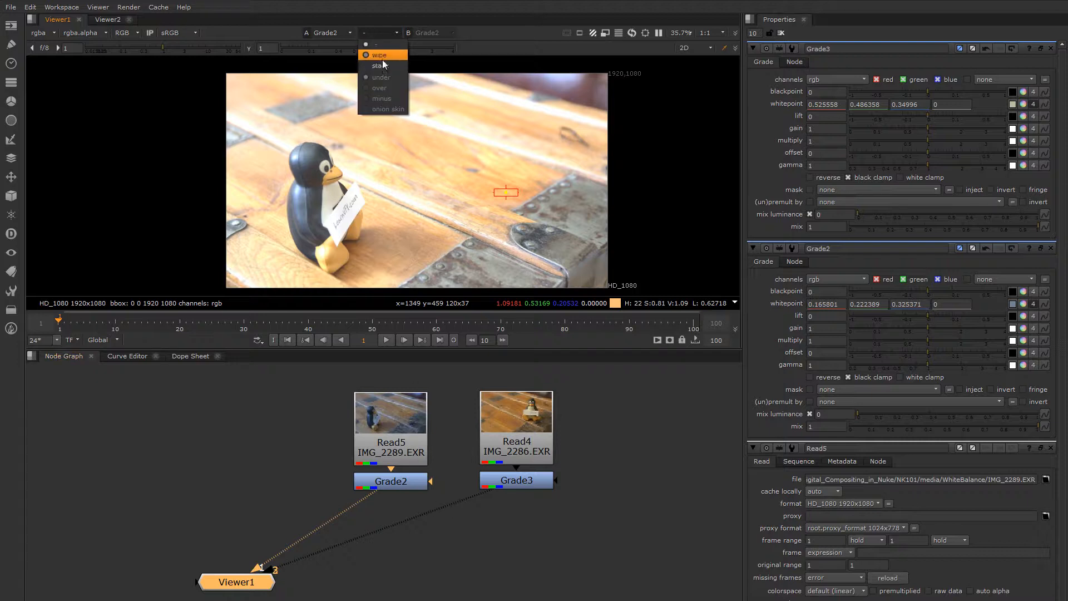
left_click(382, 58)
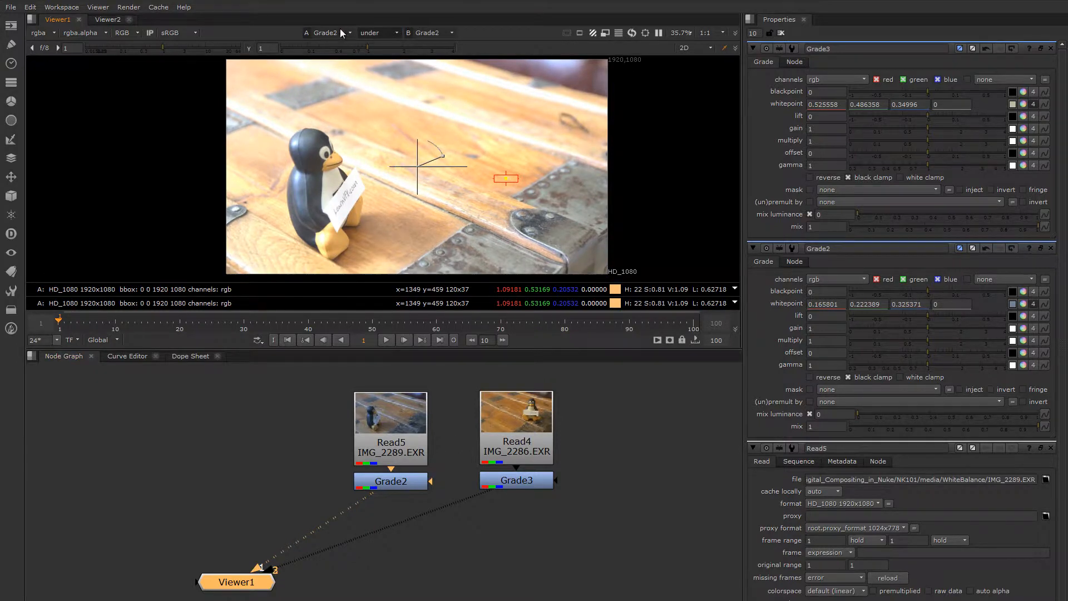
left_click_drag(393, 482, 392, 490)
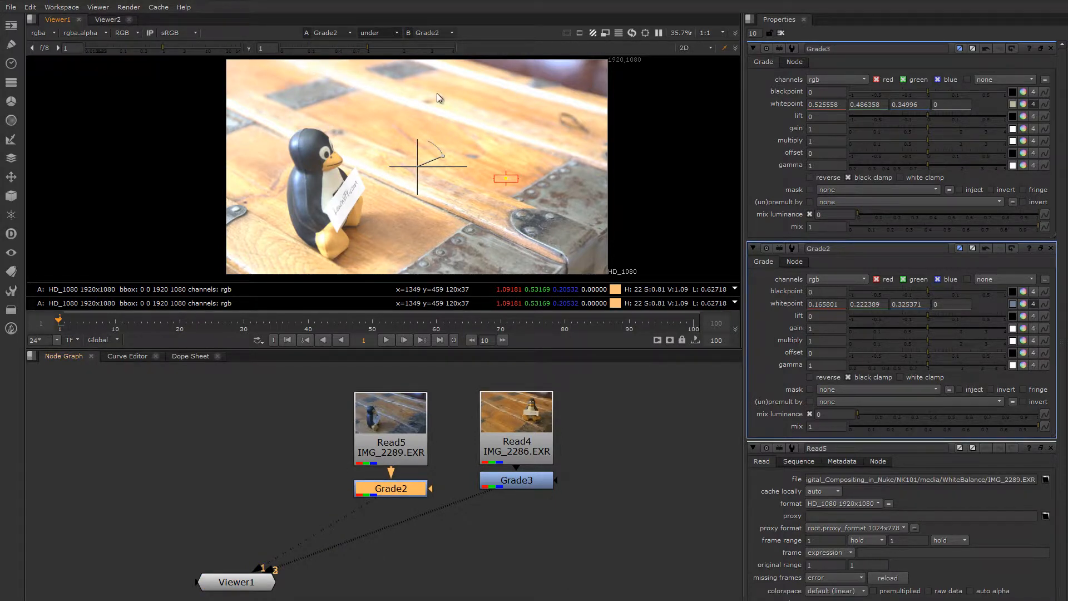
left_click(442, 32)
left_click(439, 55)
- Rotate the viewer's wipe to a vertical split with the Grade2 penguin and the Grade3 penguin side by side
scroll(409, 208, "up", 3)
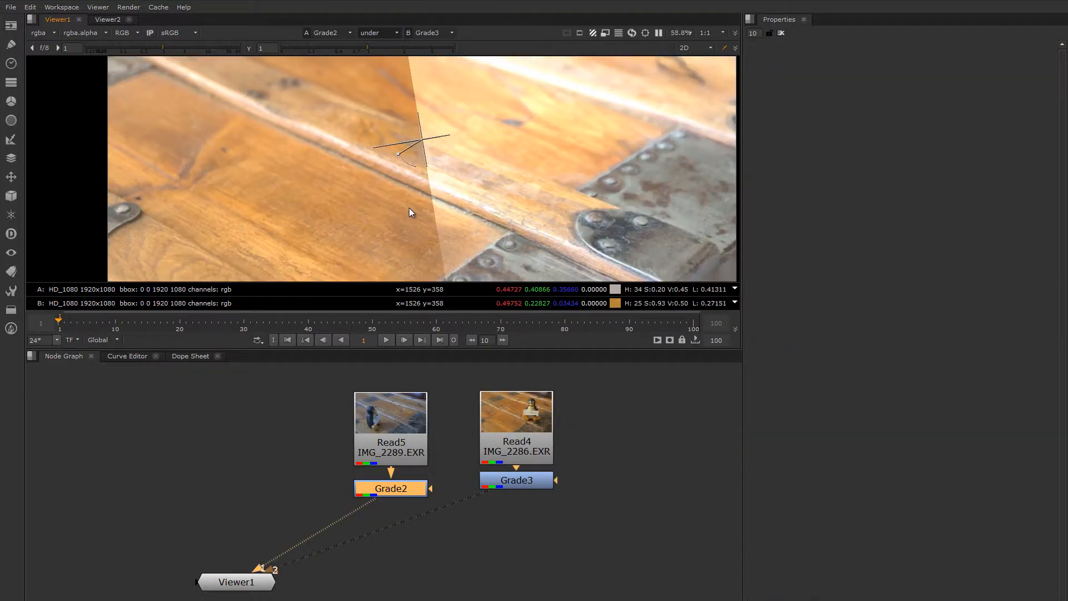
scroll(410, 207, "down", 4)
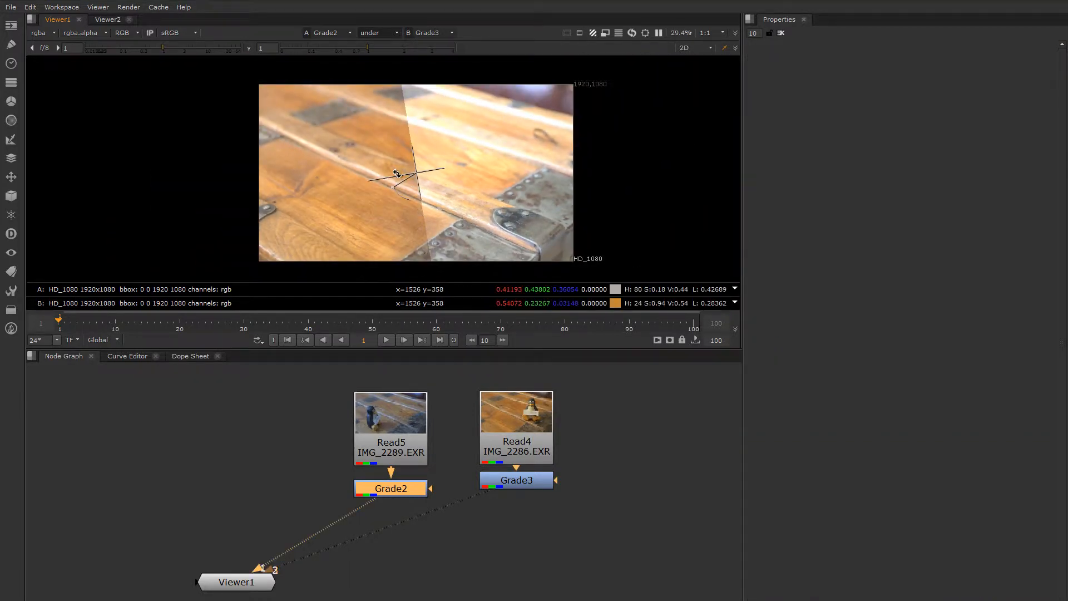
left_click_drag(395, 175, 447, 173)
scroll(406, 182, "up", 3)
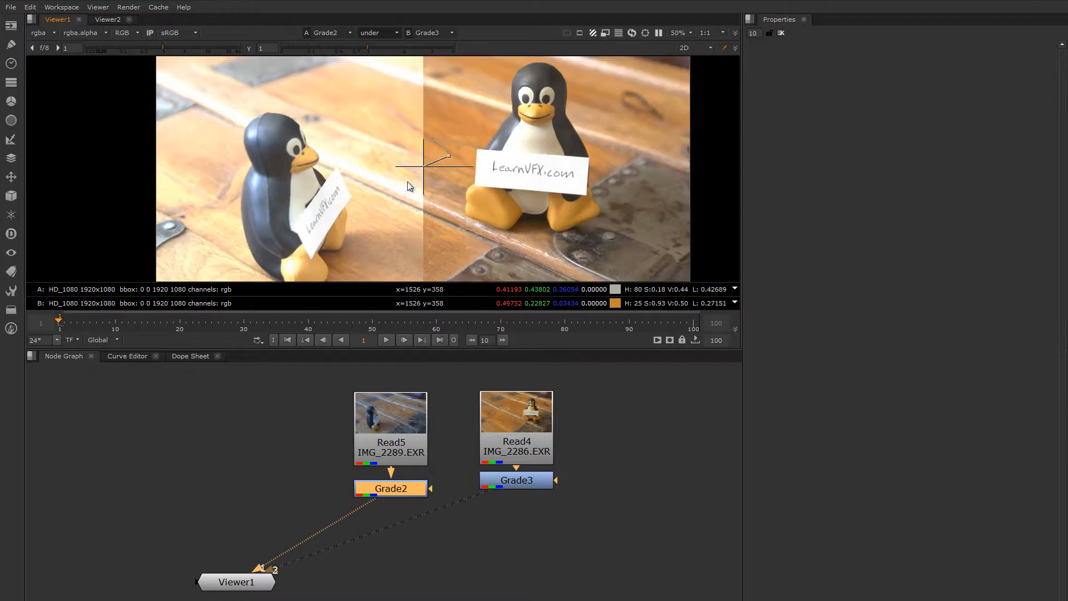
middle_click_drag(413, 175, 399, 146)
scroll(403, 174, "up", 1)
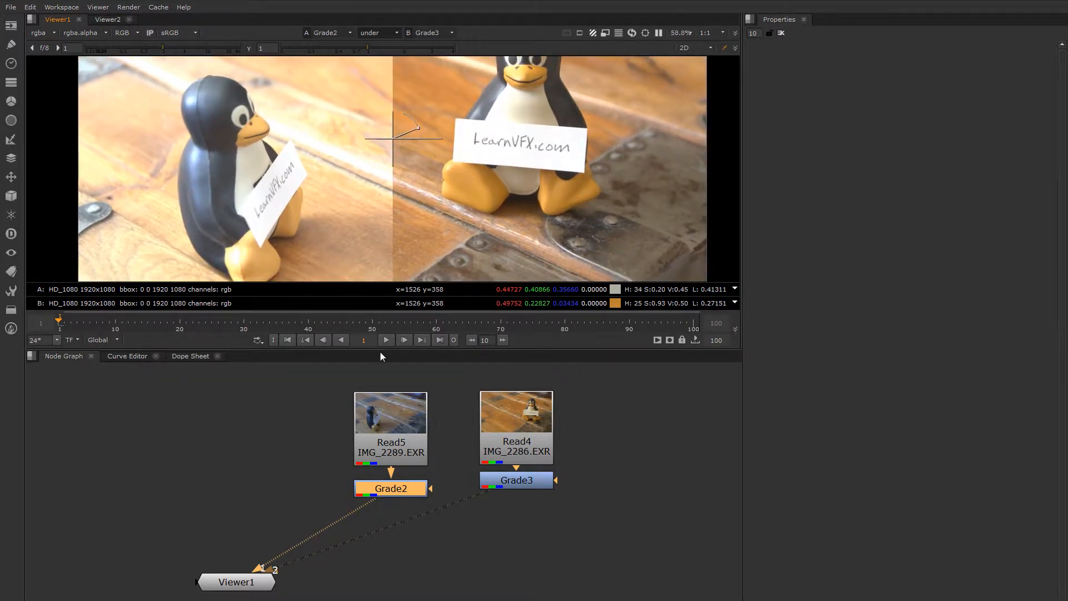
- Open Grade2's properties and lower its multiply to 0.56 to bring its brightness closer to Grade3
double_click(400, 488)
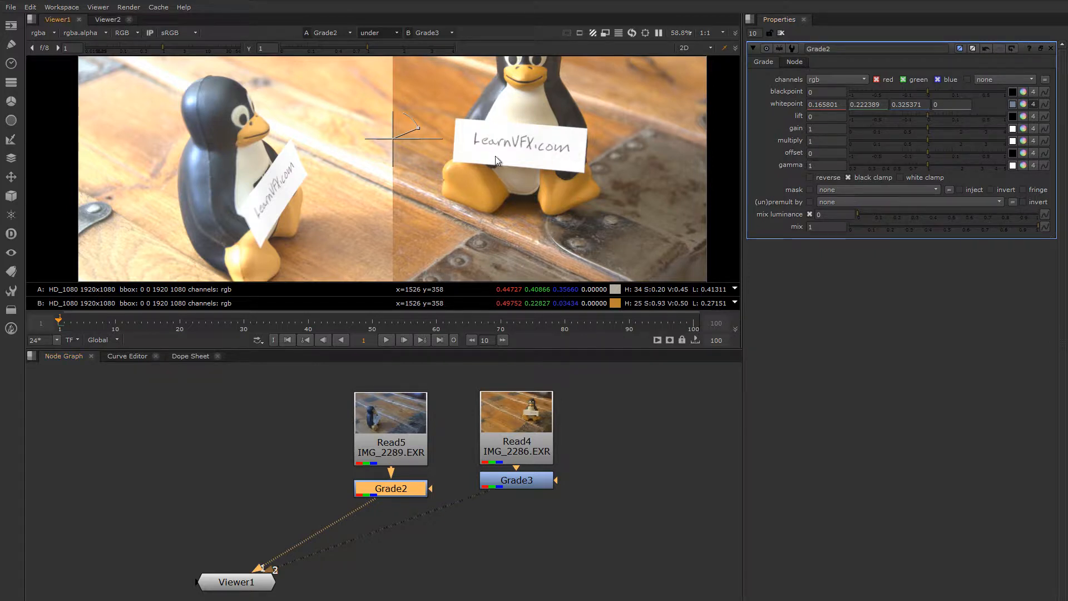
middle_click_drag(536, 161, 541, 170)
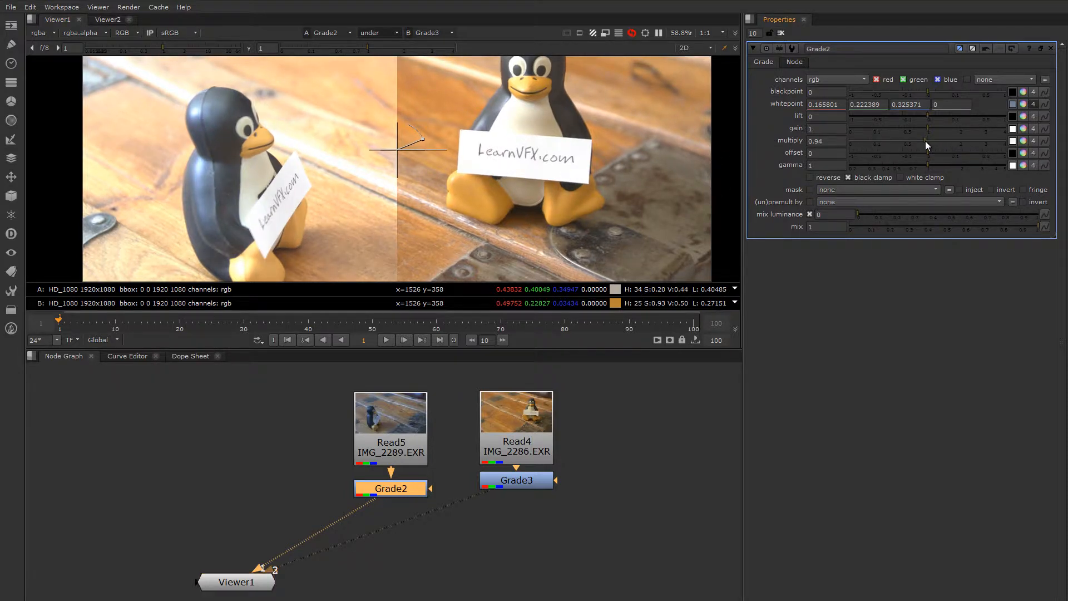
left_click_drag(926, 141, 907, 139)
scroll(432, 196, "down", 3)
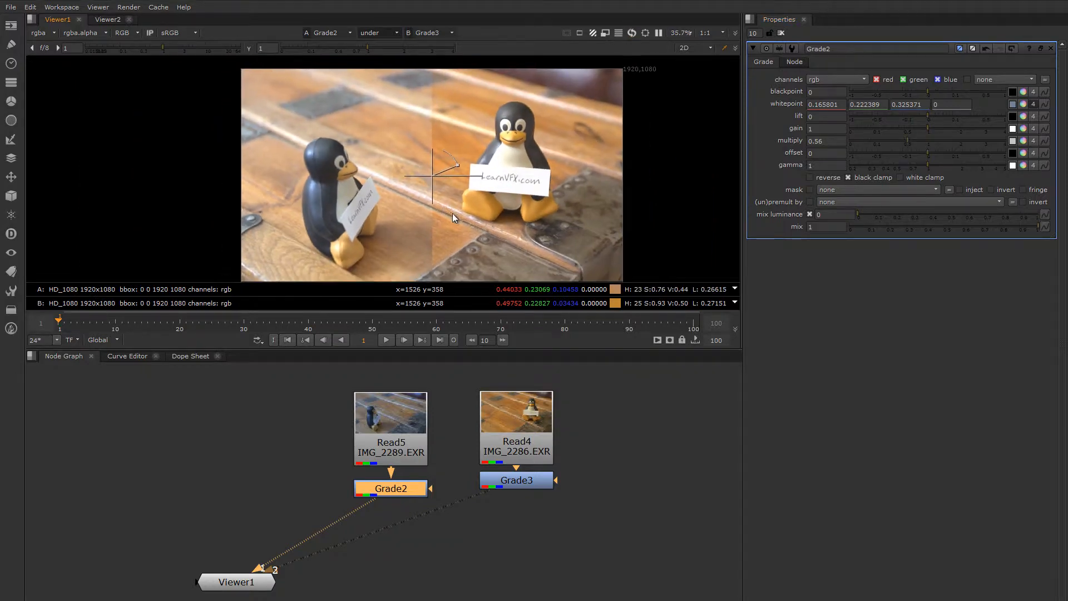
scroll(433, 191, "up", 1)
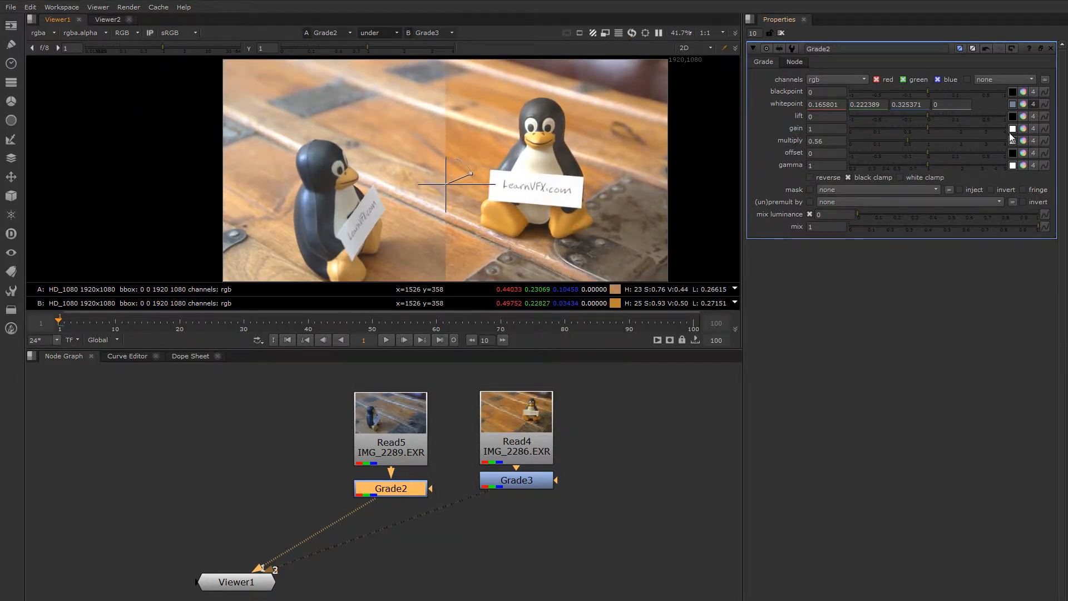
- Open the colour picker for Grade2's gain and set red to 1.15 and green to 1.1
left_click(1023, 128)
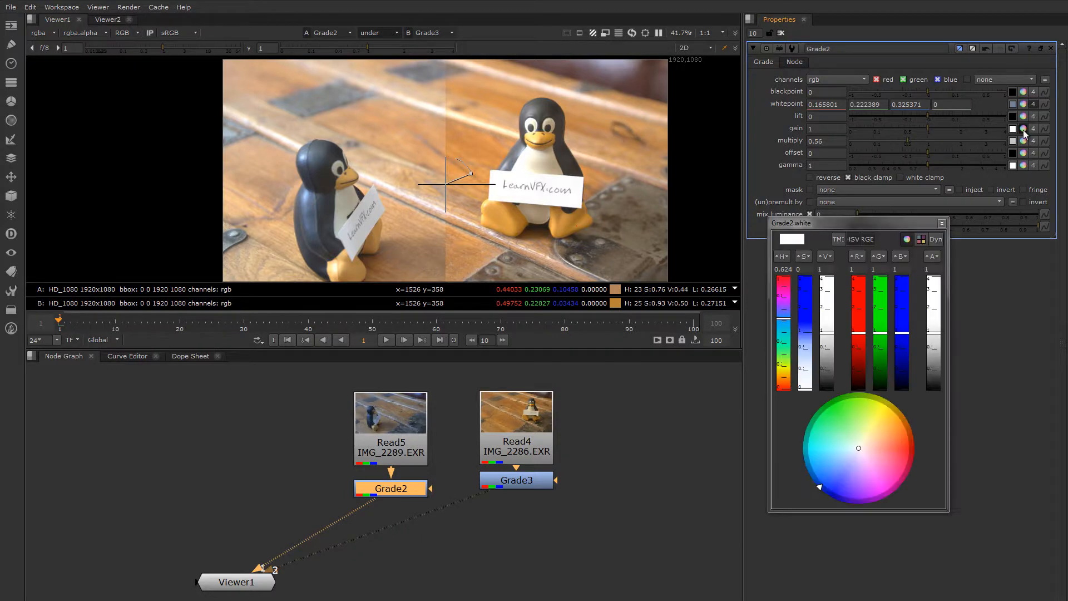
left_click_drag(771, 219, 702, 236)
left_click_drag(794, 249, 856, 257)
left_click_drag(888, 359, 911, 357)
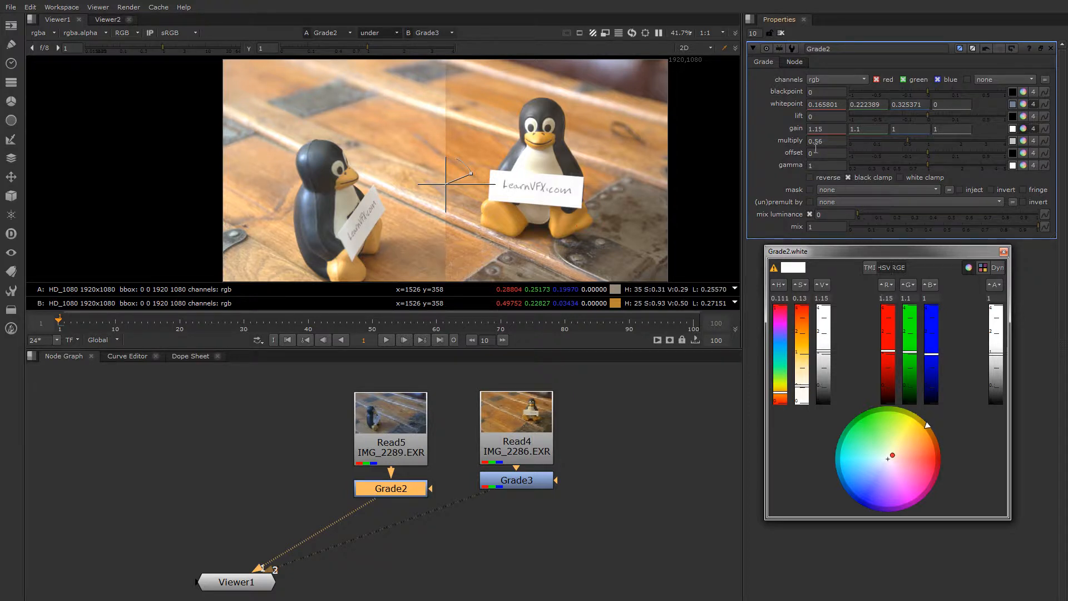
- Set Grade2's multiply to 0.41 and its gain to 1.35 for red and 1.05 for green
left_click_drag(907, 143, 899, 141)
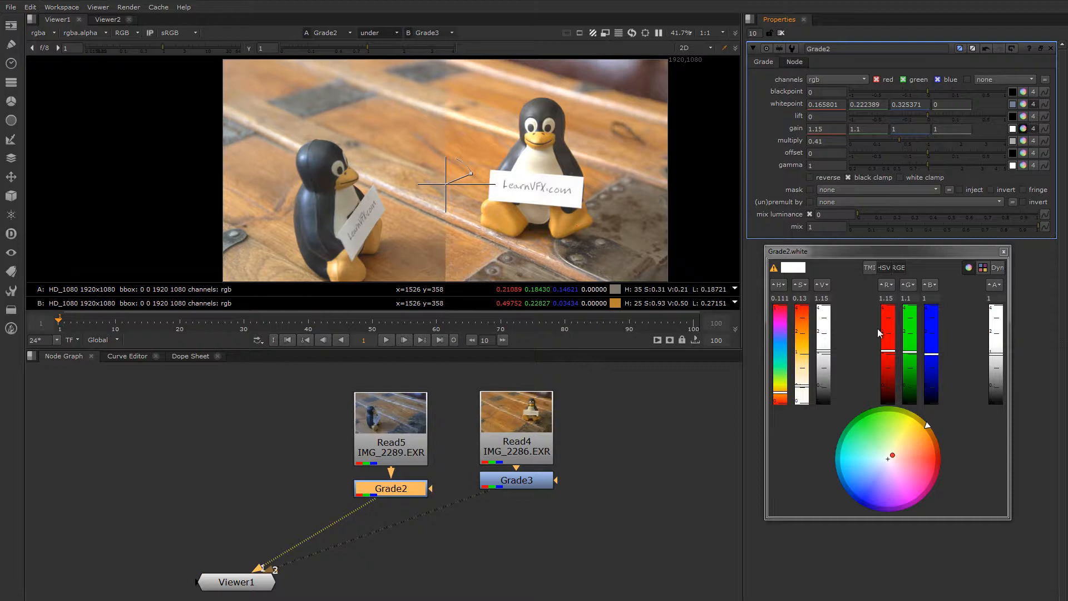
left_click(893, 355)
left_click(894, 351)
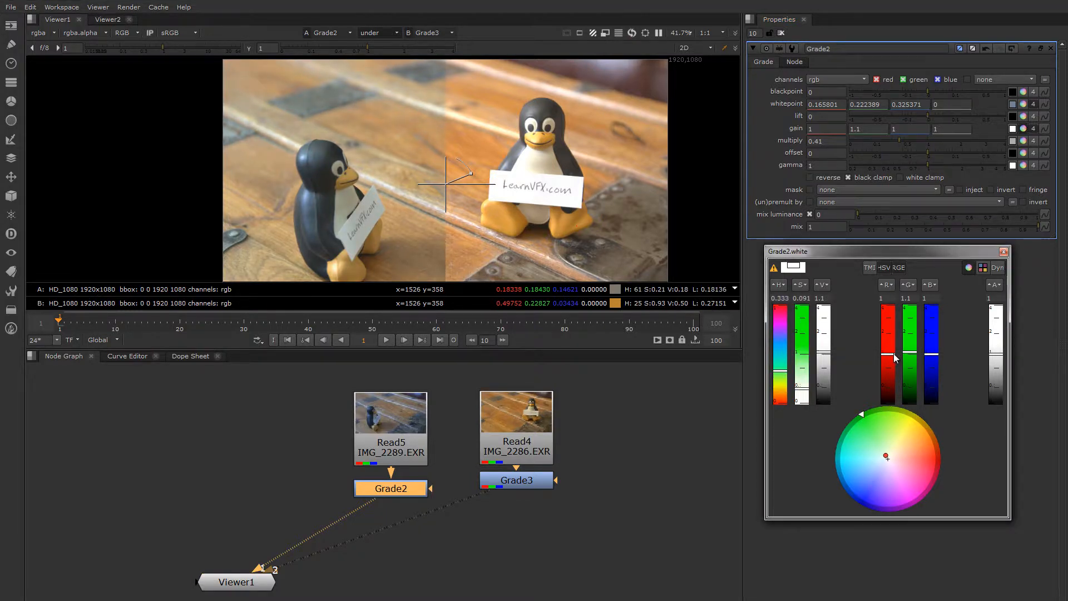
left_click_drag(894, 354, 913, 358)
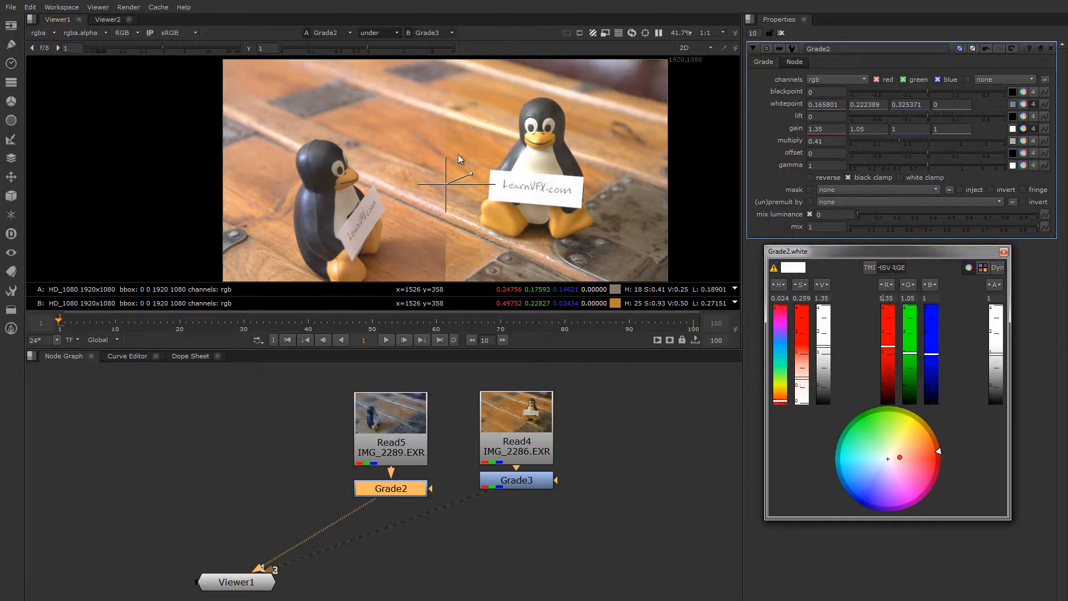
- Shift the wipe split slightly and set Grade2's red gain to 1.2, multiply to 0.43 and gamma to 0.9
mouse_move(445, 211)
left_mouse_down()
mouse_move(430, 212)
mouse_move(436, 201)
mouse_move(411, 237)
mouse_move(432, 204)
left_mouse_up()
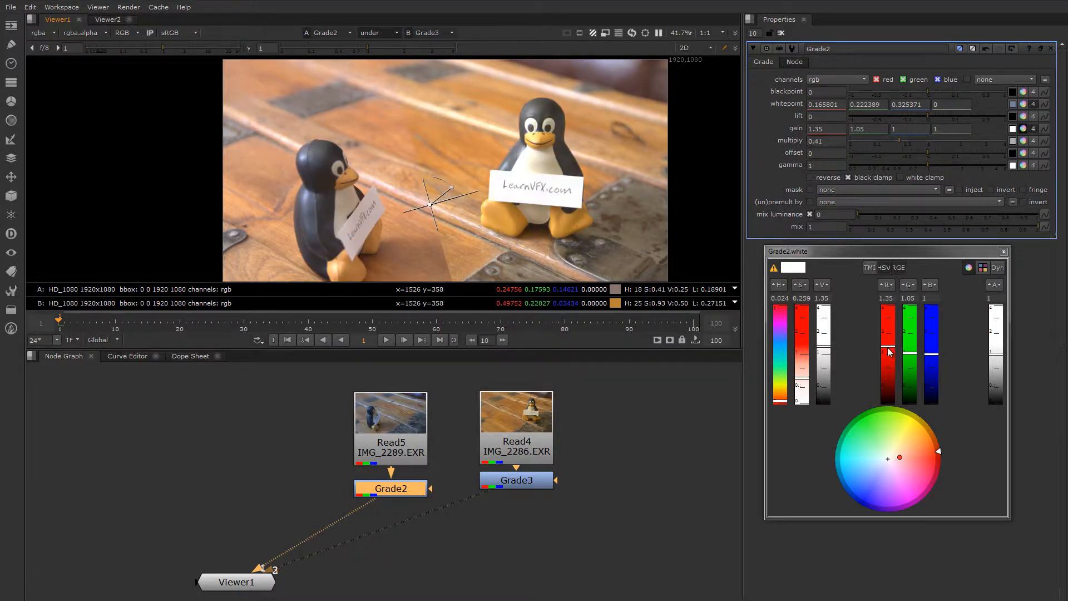
left_click_drag(888, 347, 889, 354)
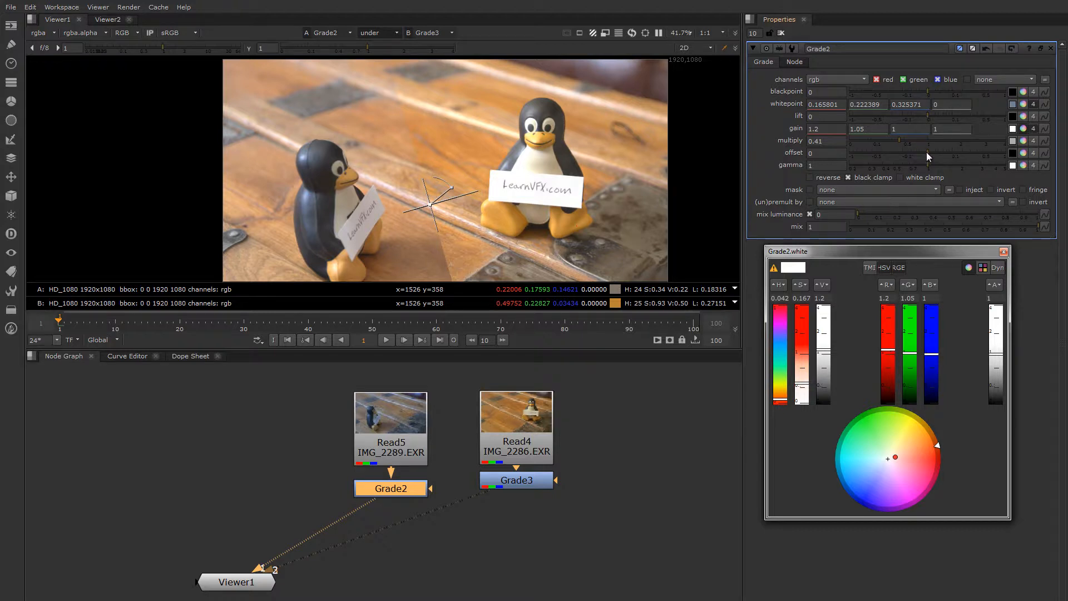
left_click(899, 141)
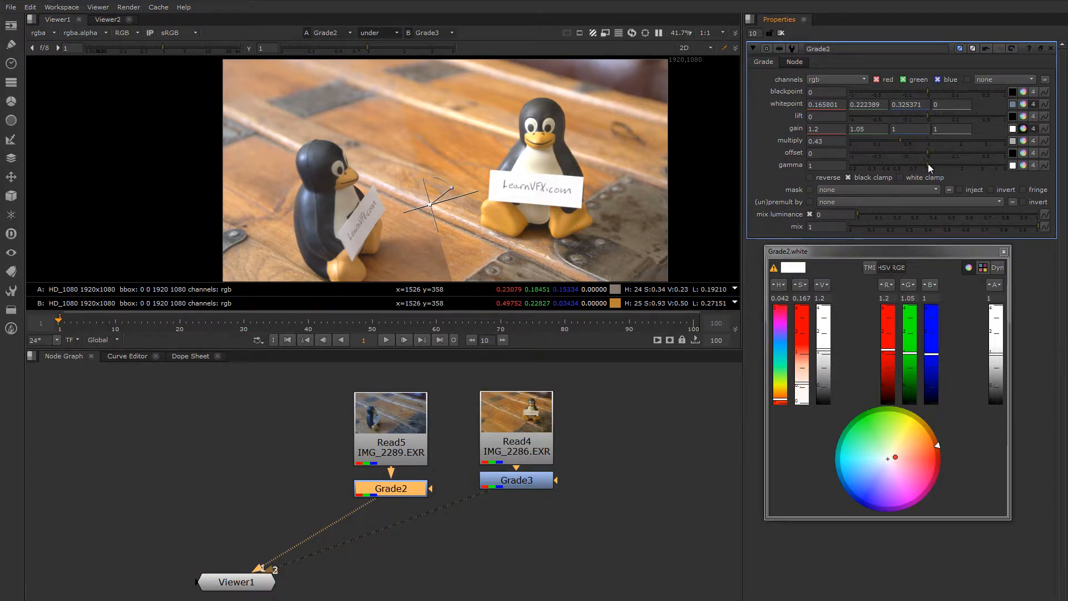
left_click_drag(928, 163, 923, 165)
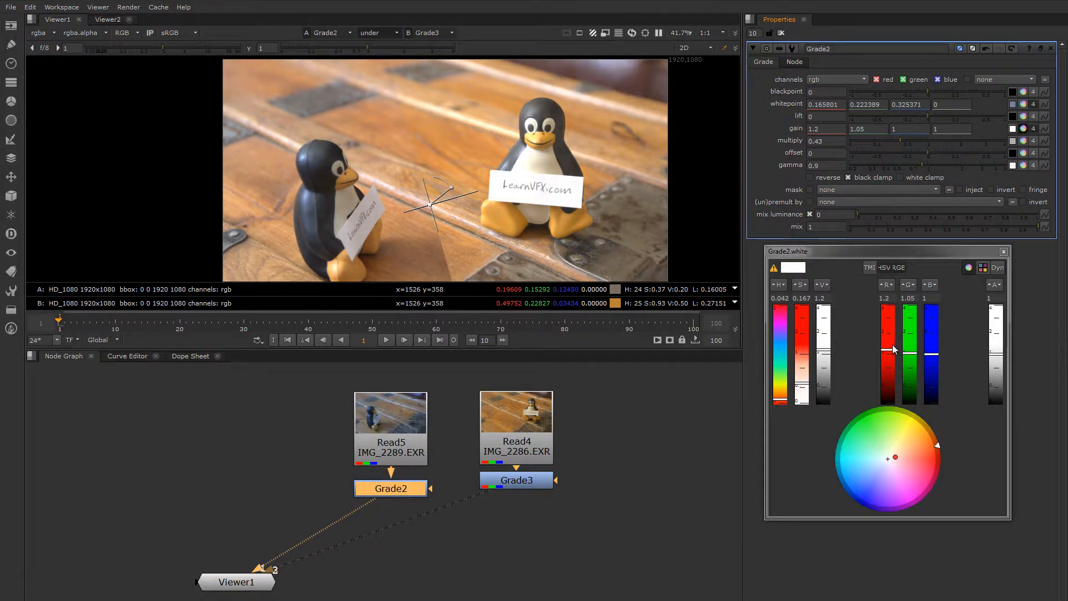
left_click_drag(889, 350, 888, 350)
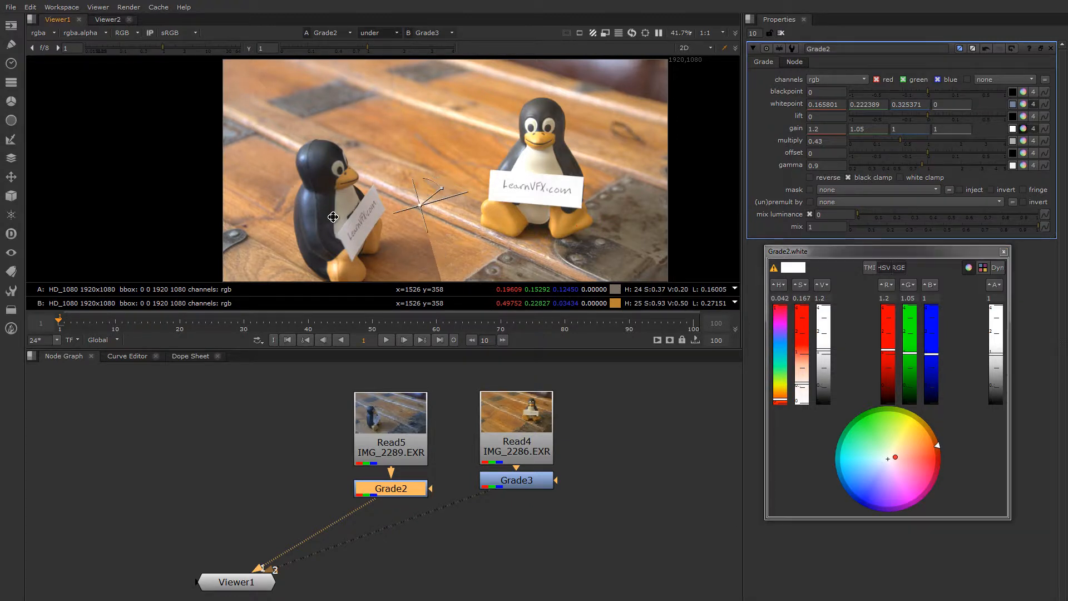
- Reposition the wipe across the wooden table, then set Grade2's multiply to 0.5 and red gain to 1.1
left_click_drag(429, 204, 493, 215)
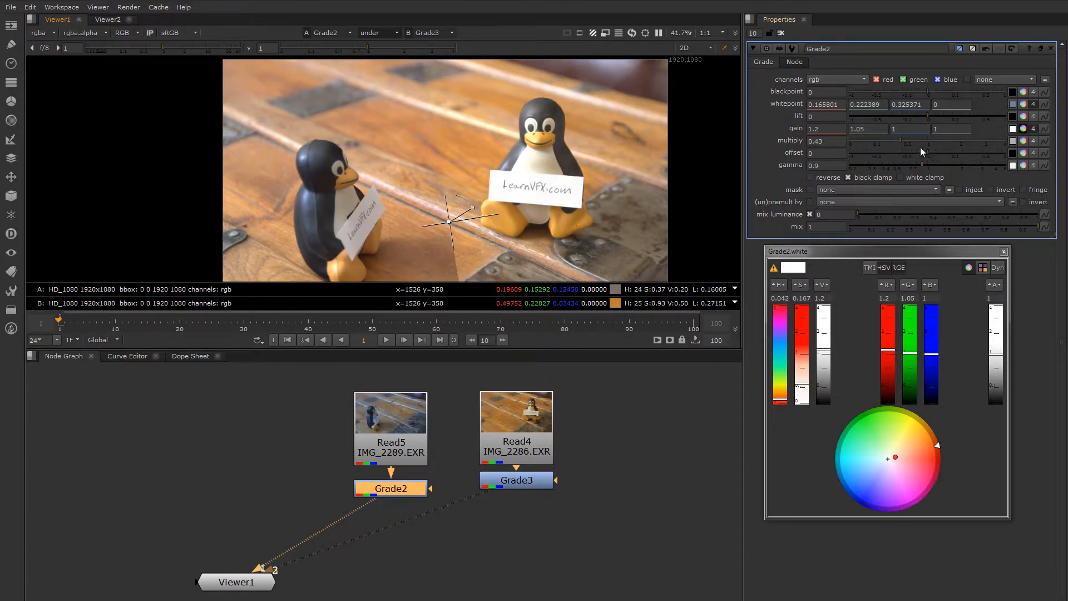
left_click(906, 142)
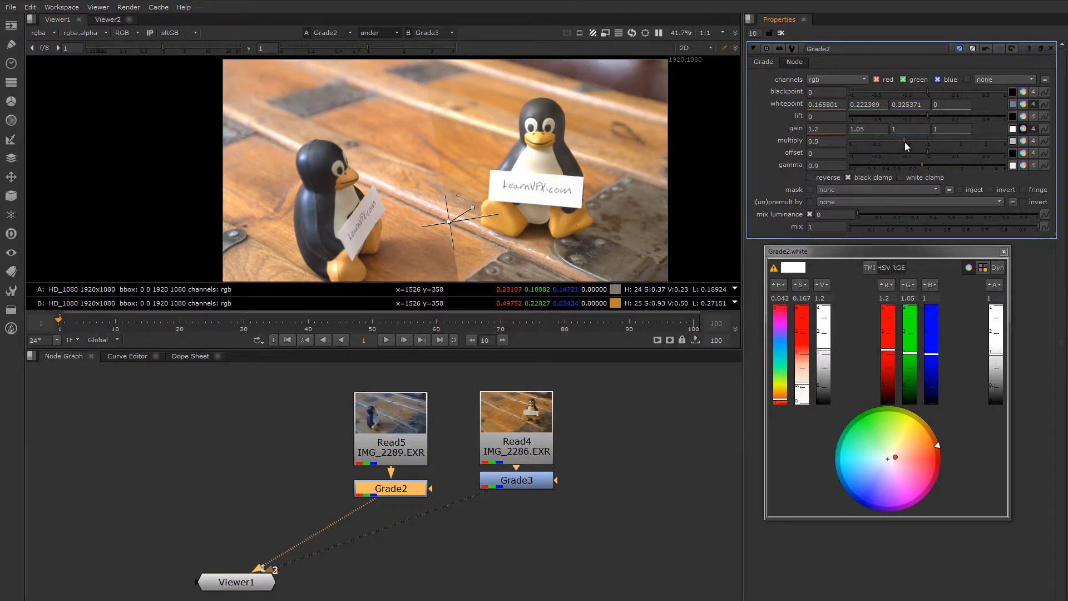
left_click_drag(889, 351, 890, 353)
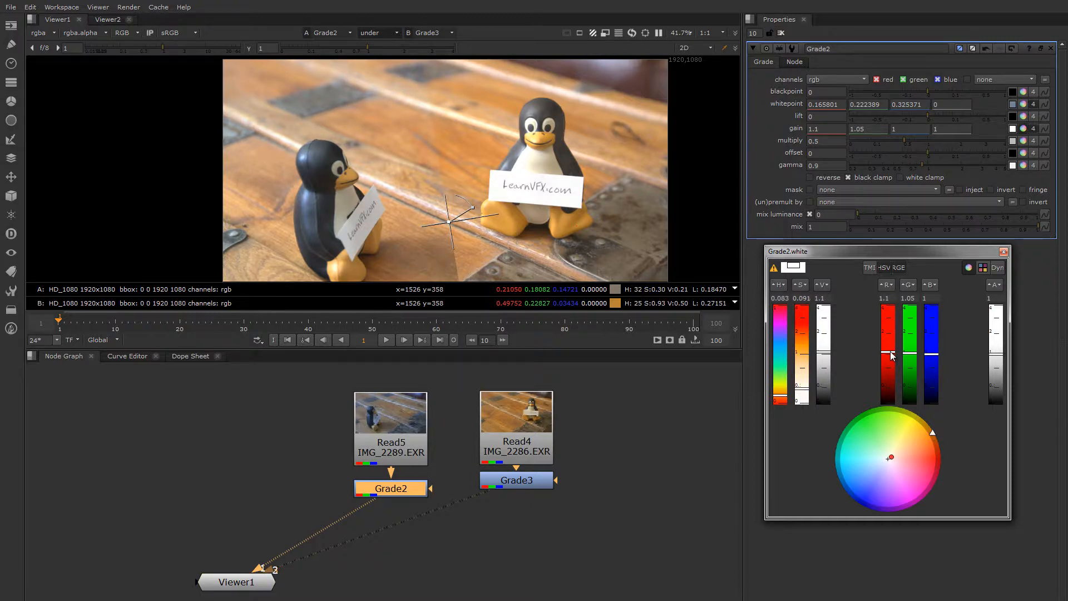
- Raise the saturation of Grade2's gain colour to 0.2, giving 1.1, 0.99 and 0.88, and recheck the match across the wipe
mouse_move(449, 222)
left_mouse_down()
mouse_move(364, 231)
mouse_move(506, 237)
mouse_move(436, 238)
left_mouse_up()
scroll(452, 149, "up", 5)
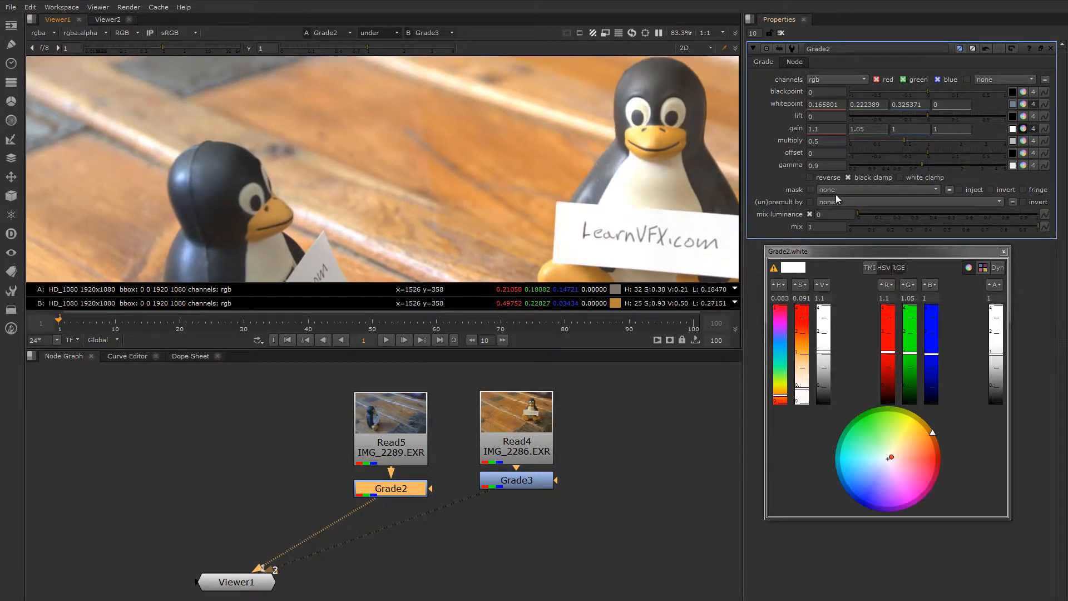
left_click_drag(891, 357, 889, 353)
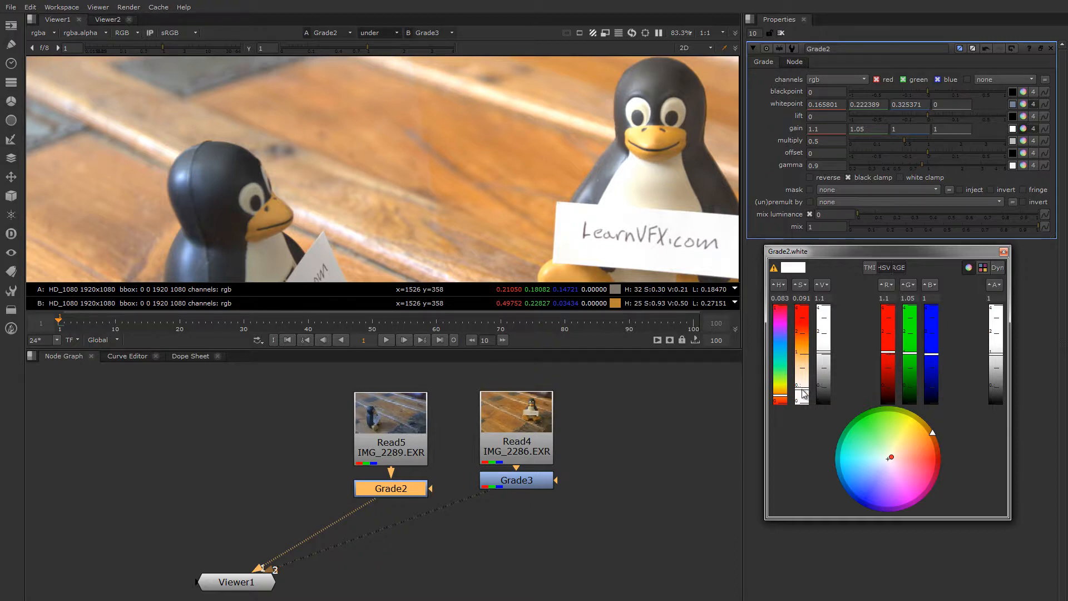
left_click_drag(801, 396, 803, 386)
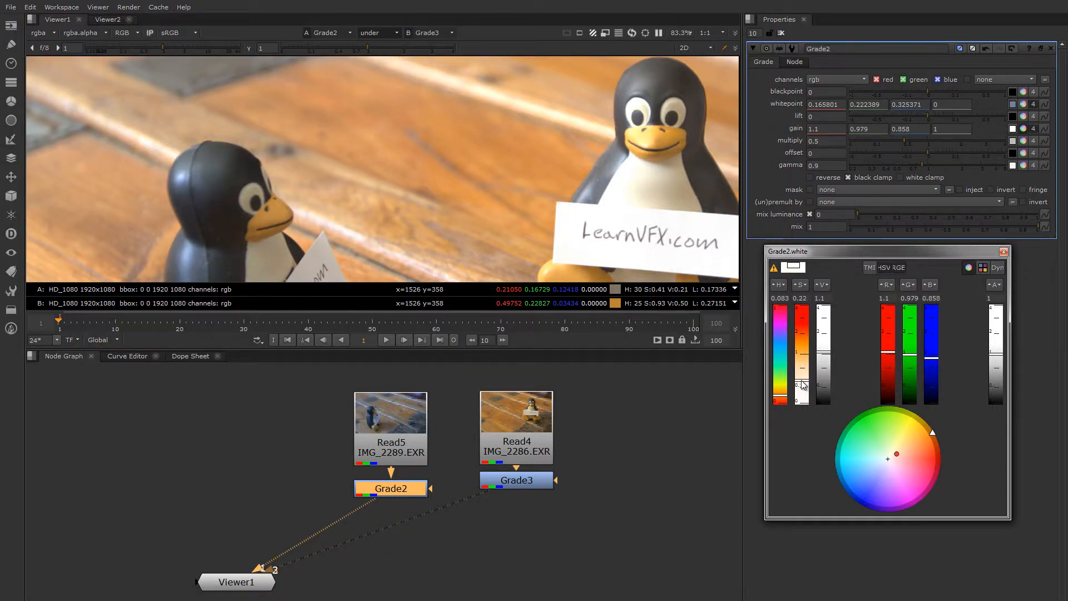
scroll(467, 127, "down", 5)
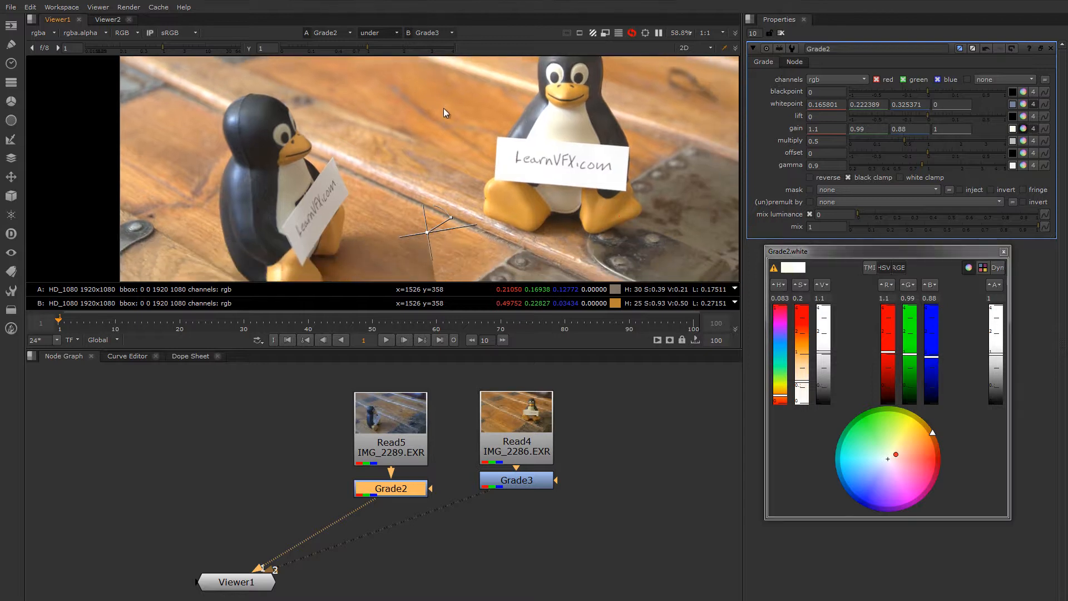
left_click_drag(481, 207, 432, 224)
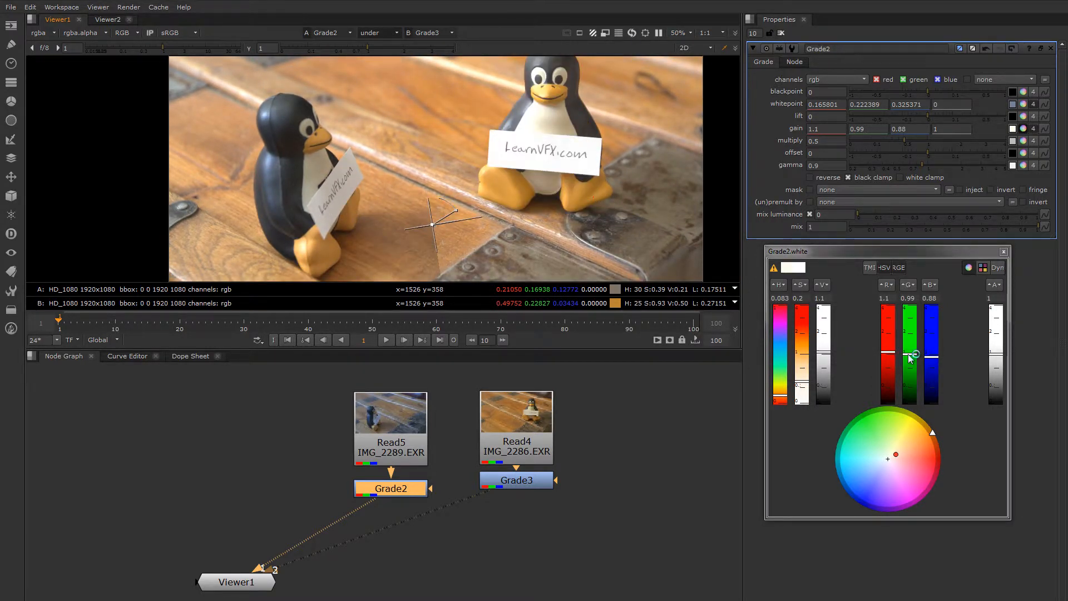
- Fine-tune the green channel of Grade2's gain in the colour picker, settling on 1
left_click_drag(910, 358, 910, 355)
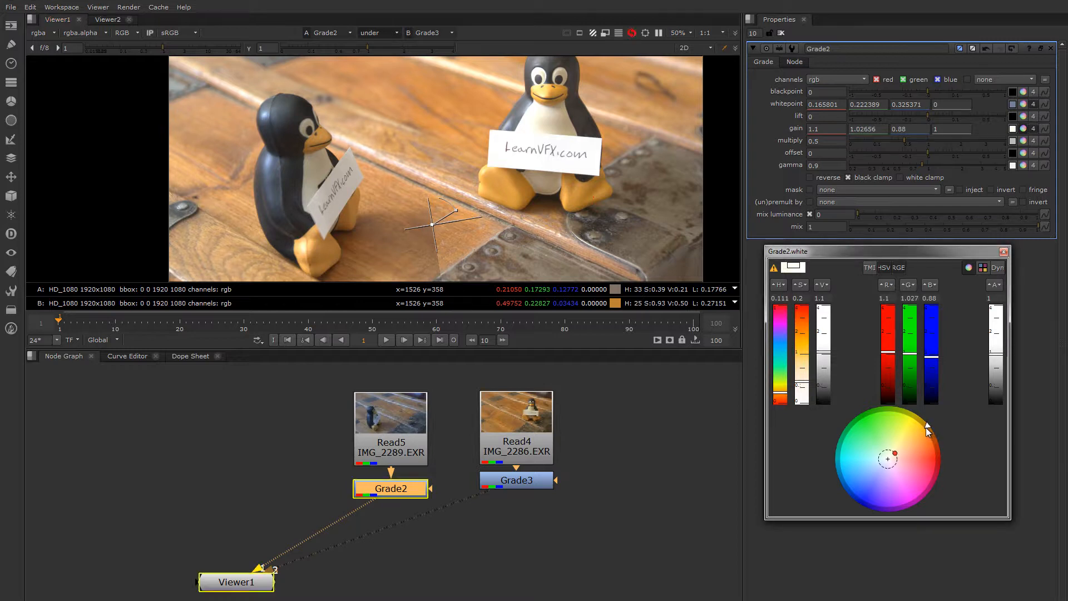
left_click_drag(926, 427, 939, 436)
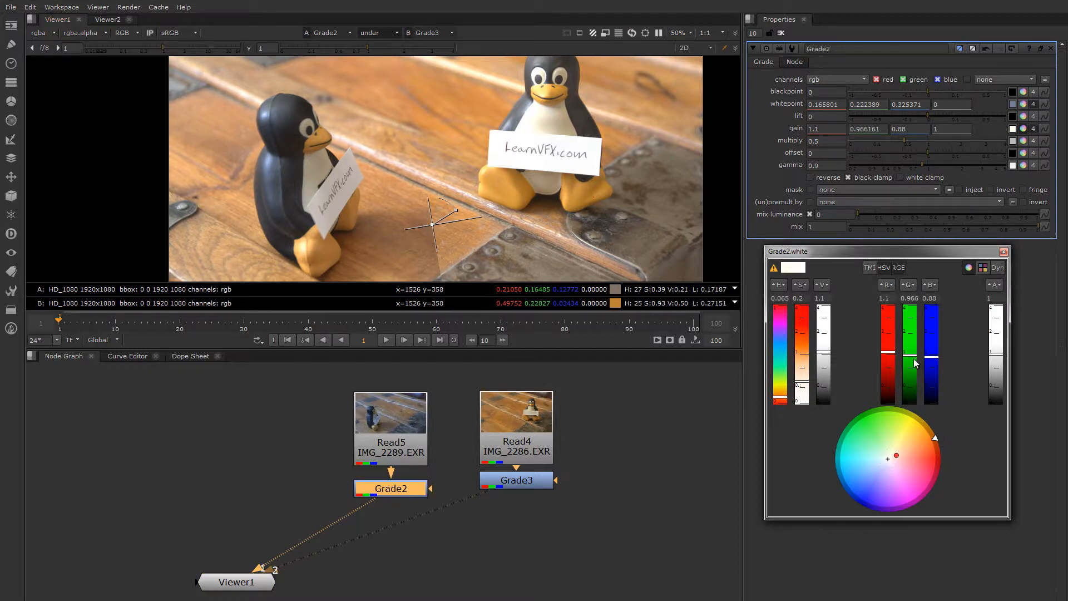
left_click_drag(915, 363, 913, 359)
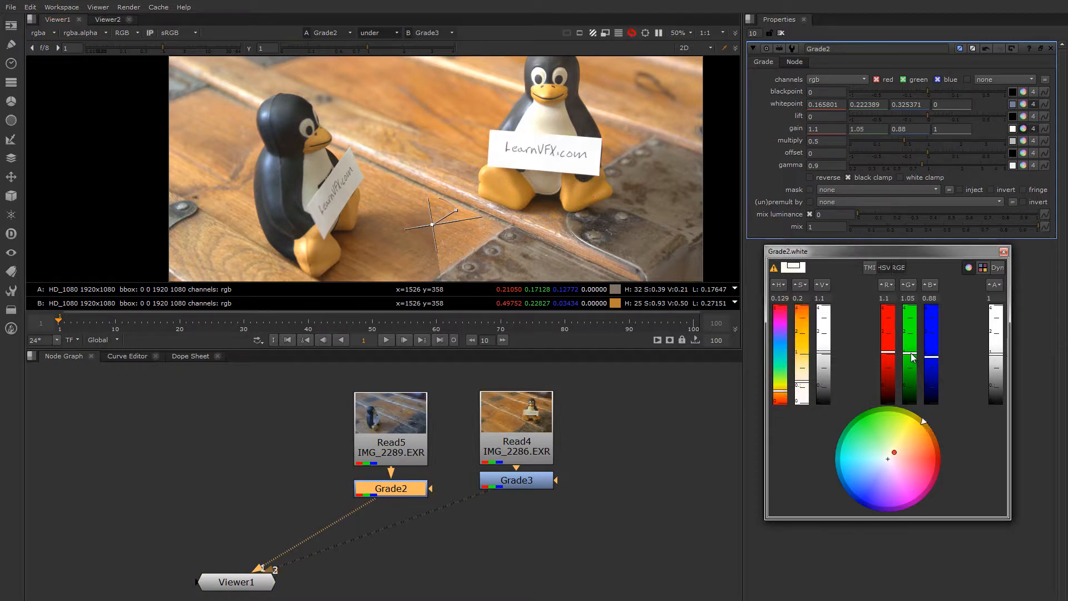
- Move the wipe centre lower on the wooden table to compare both shots, and close the gain colour picker
left_click_drag(434, 221, 436, 255)
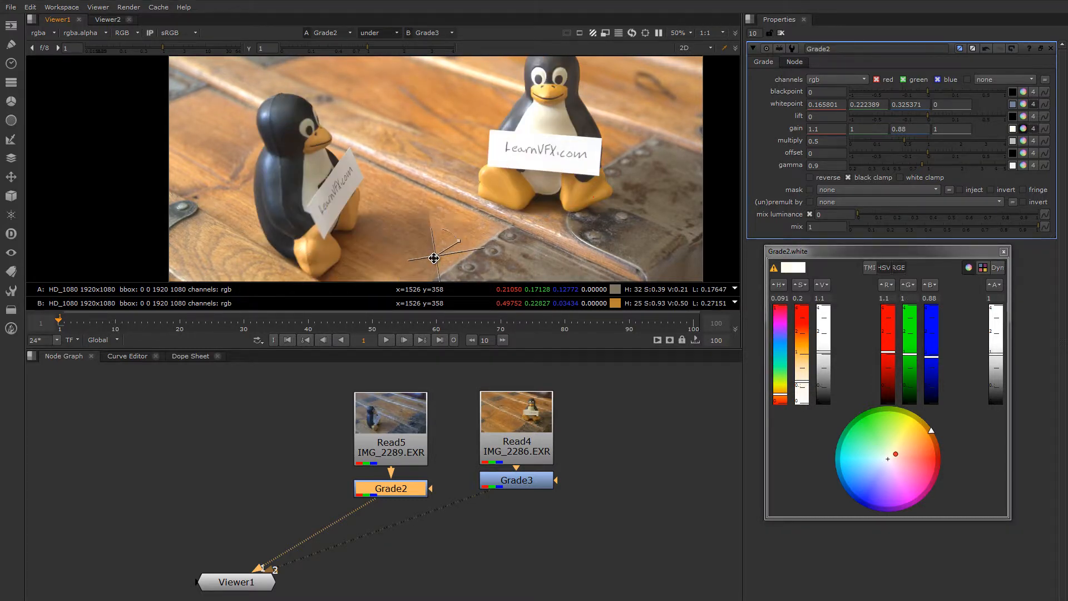
scroll(436, 192, "down", 4)
middle_click_drag(436, 190, 426, 204)
scroll(427, 204, "up", 3)
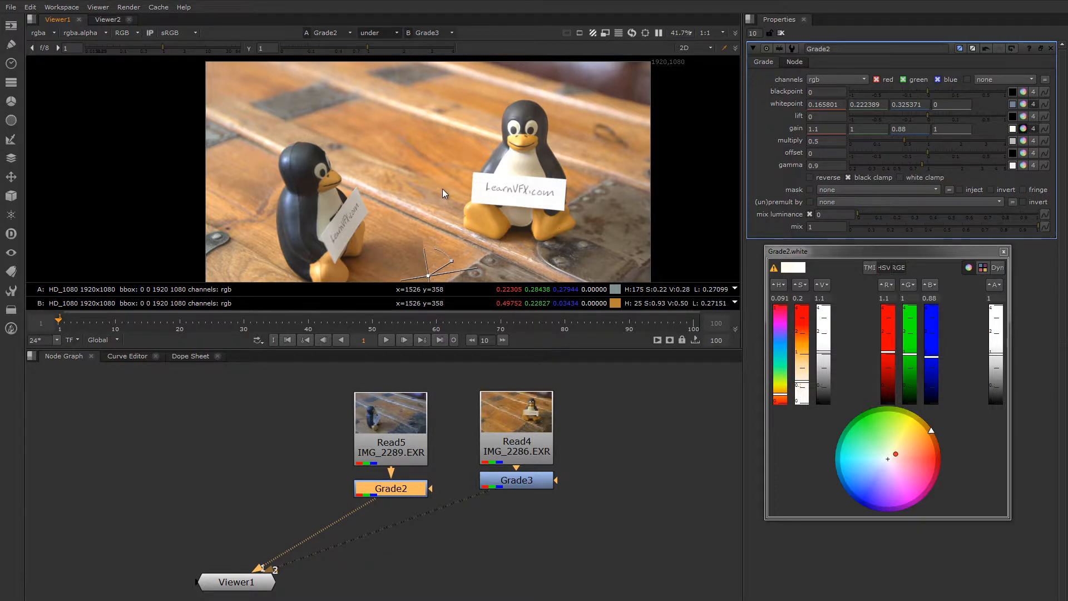
left_click(1004, 252)
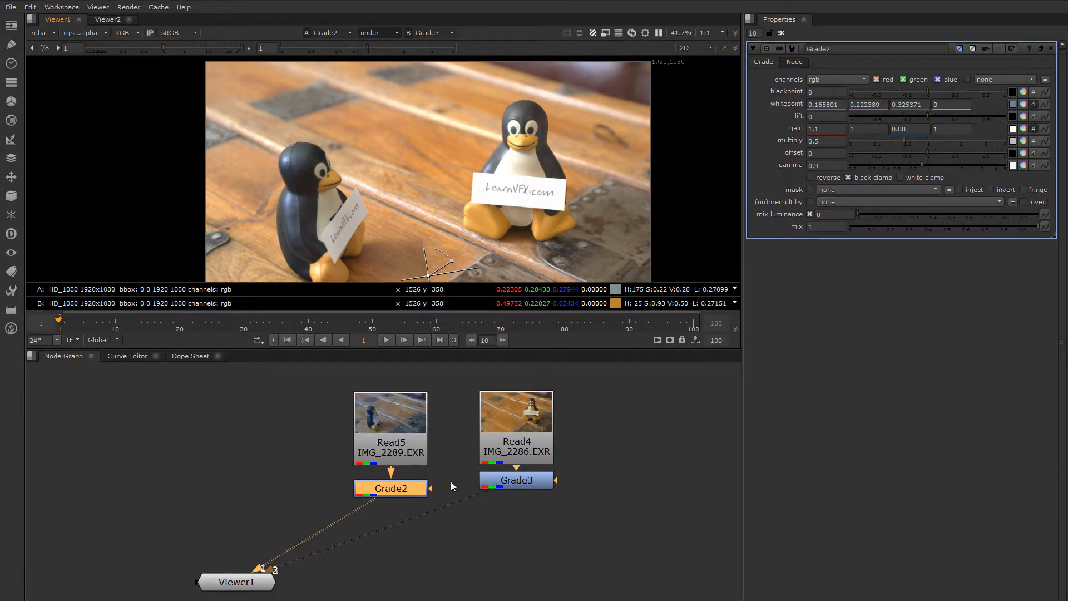
- Line up the Grade2 node with Grade3 and switch off the viewer's A/B comparison
left_click_drag(413, 490, 410, 482)
left_click(508, 481)
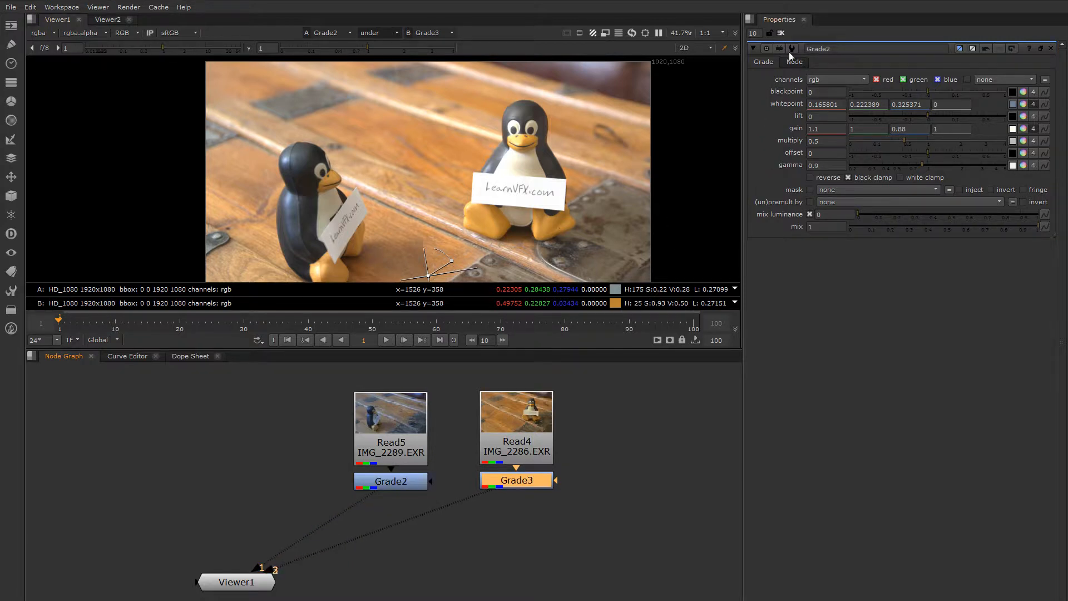
left_click(384, 33)
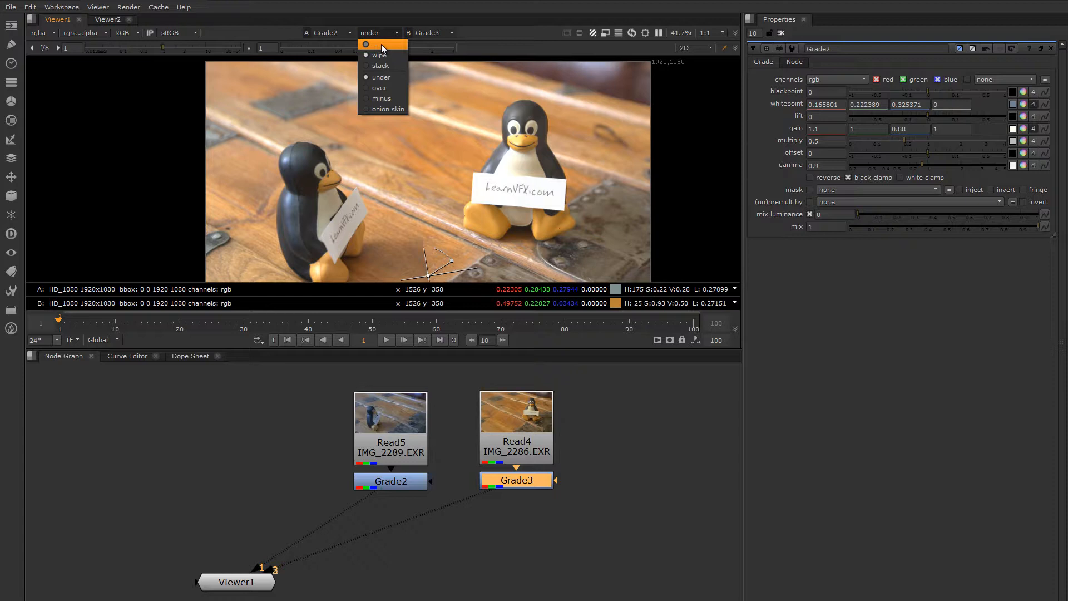
left_click(381, 45)
- Add an unconnected Roto node to the node graph and place it beside Grade3
left_click(565, 489)
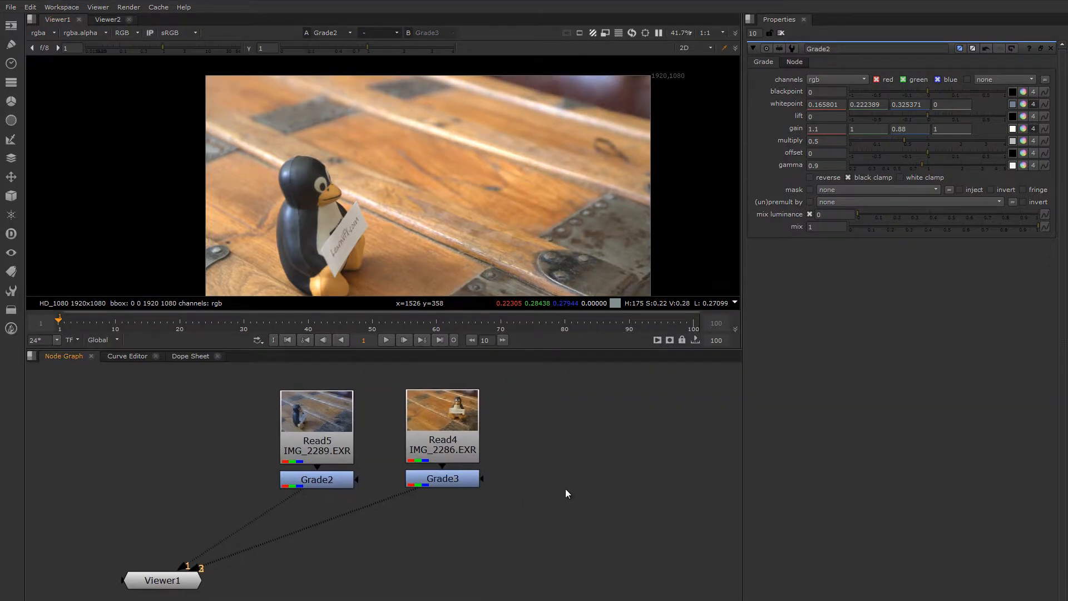
key("Tab")
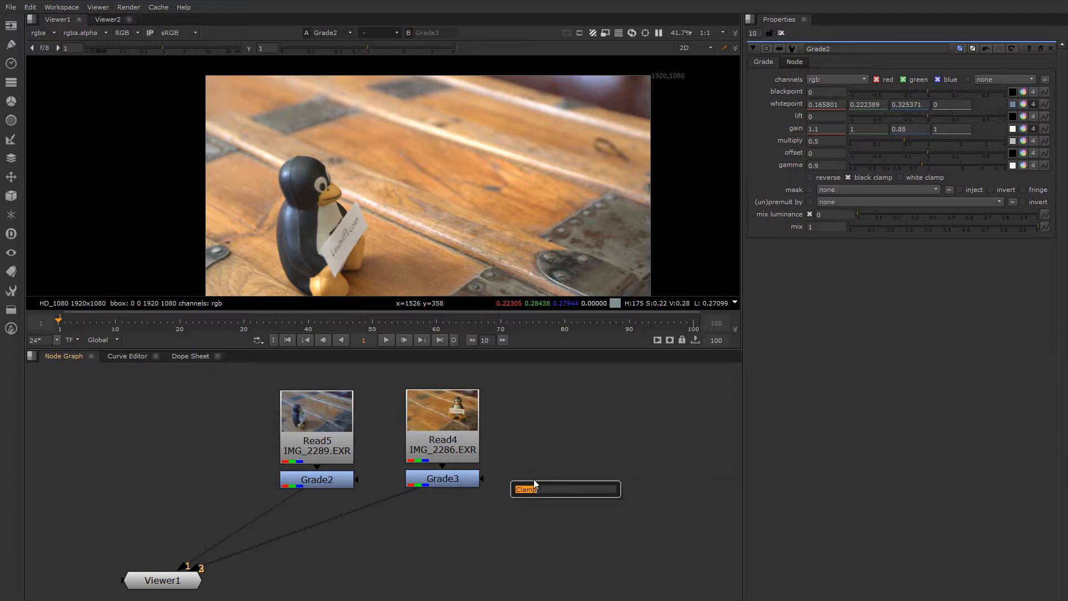
left_click(562, 451)
key("o")
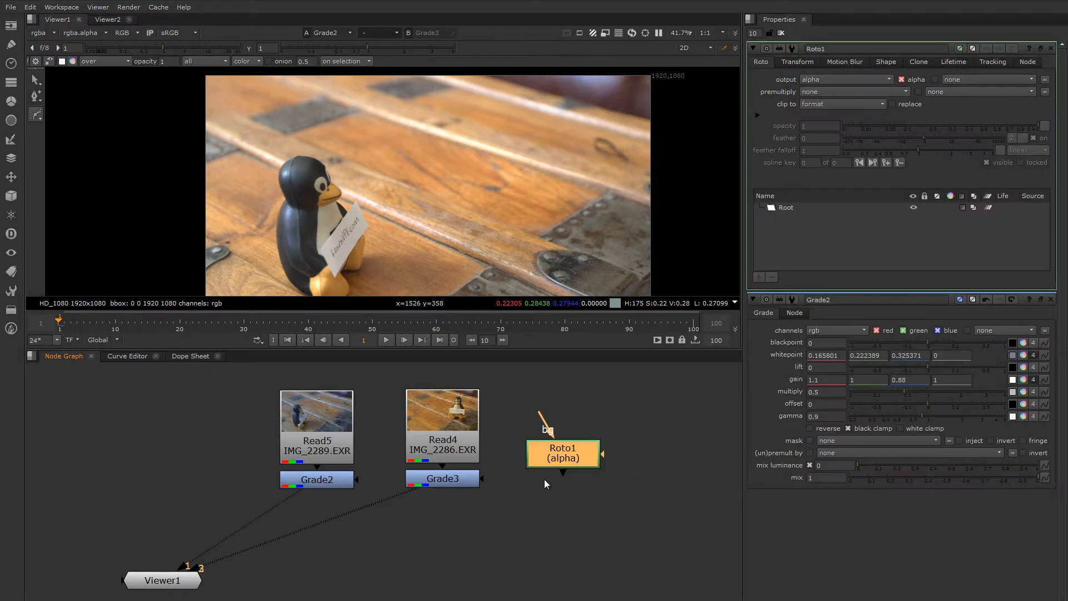
left_click_drag(561, 446, 537, 470)
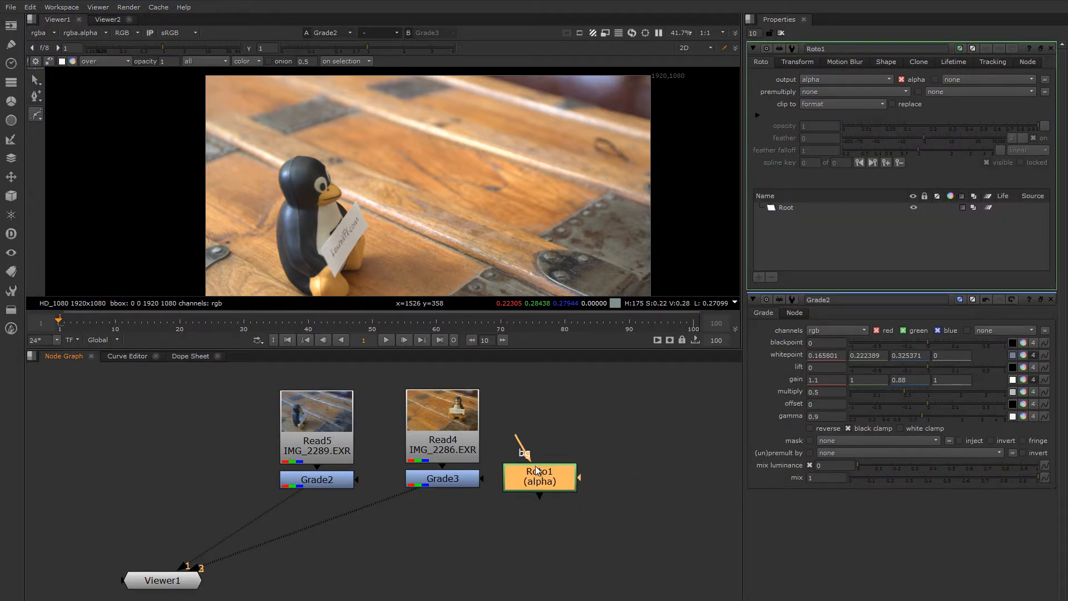
- View the Grade3 output, switch the viewer back to Grade2, and place the Roto node beside Grade2
left_click(442, 429)
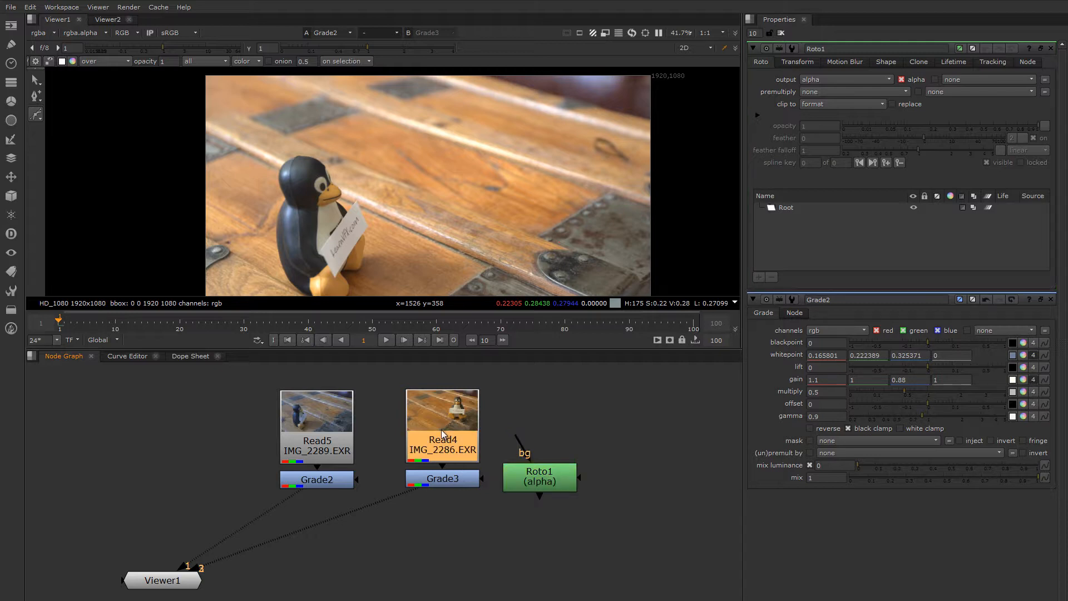
left_click(443, 479)
key("1")
scroll(462, 233, "down", 3)
middle_click_drag(462, 234, 449, 239)
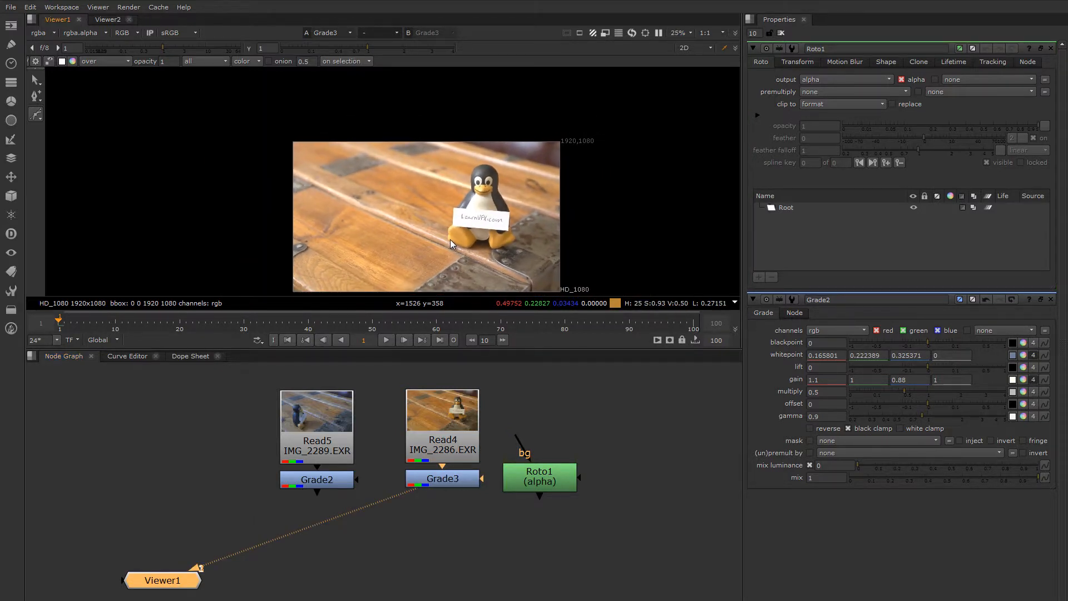
left_click(334, 481)
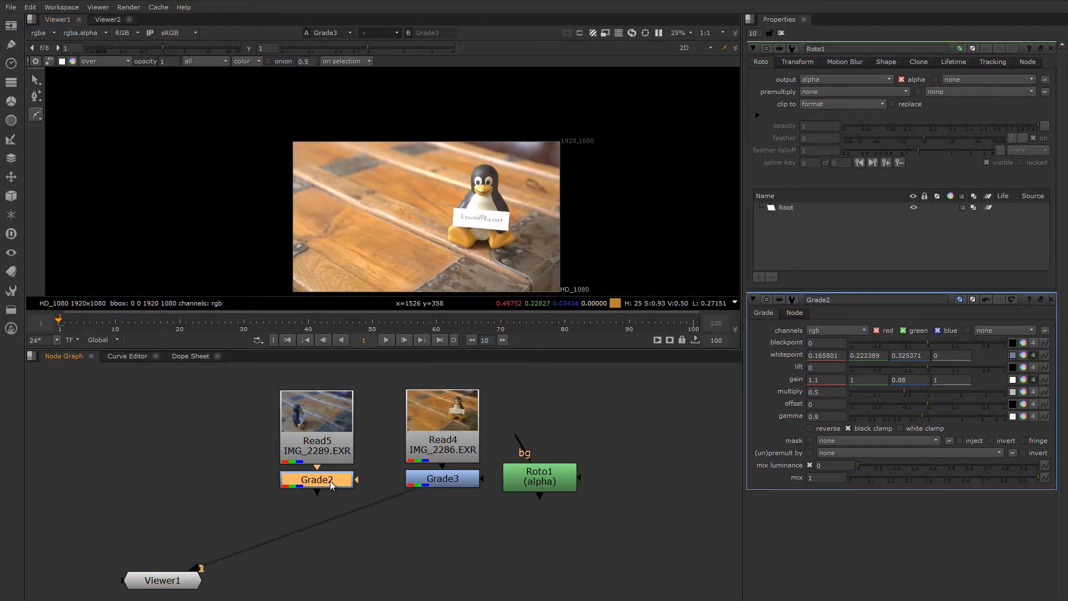
key("1")
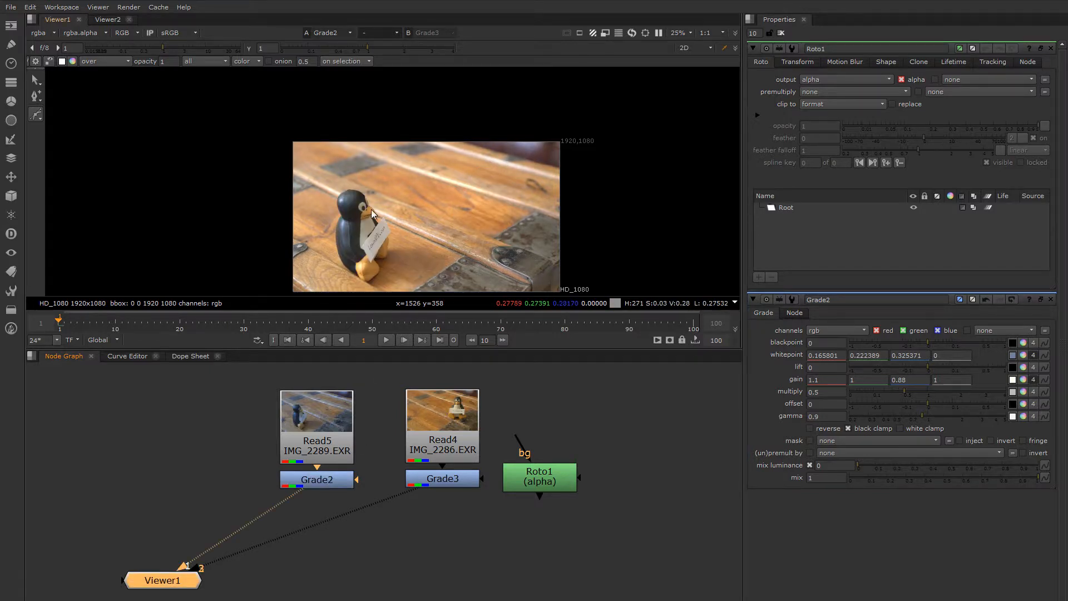
middle_click_drag(322, 273, 324, 254)
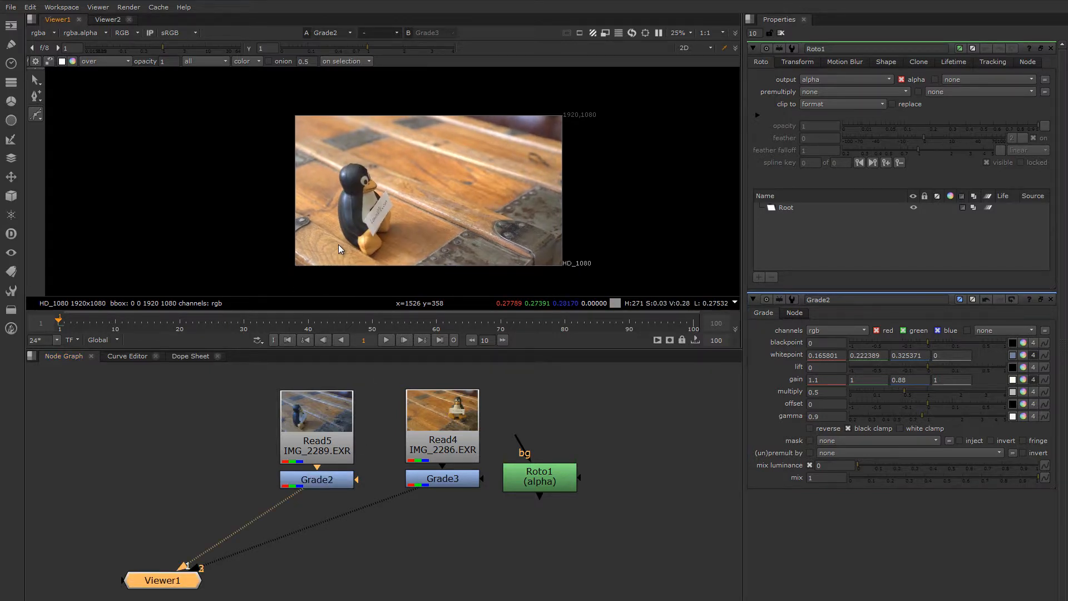
left_click_drag(544, 476, 239, 473)
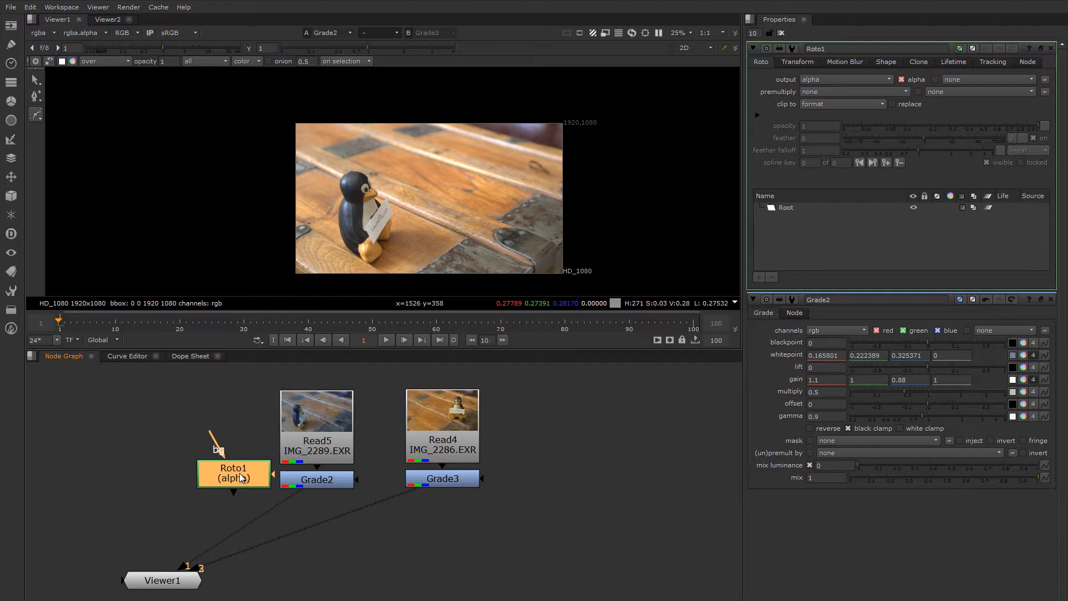
- Draw a closed Bezier around the penguin, following the plank seam to the metal corner and running outside the frame's left and lower edges
left_click(468, 235)
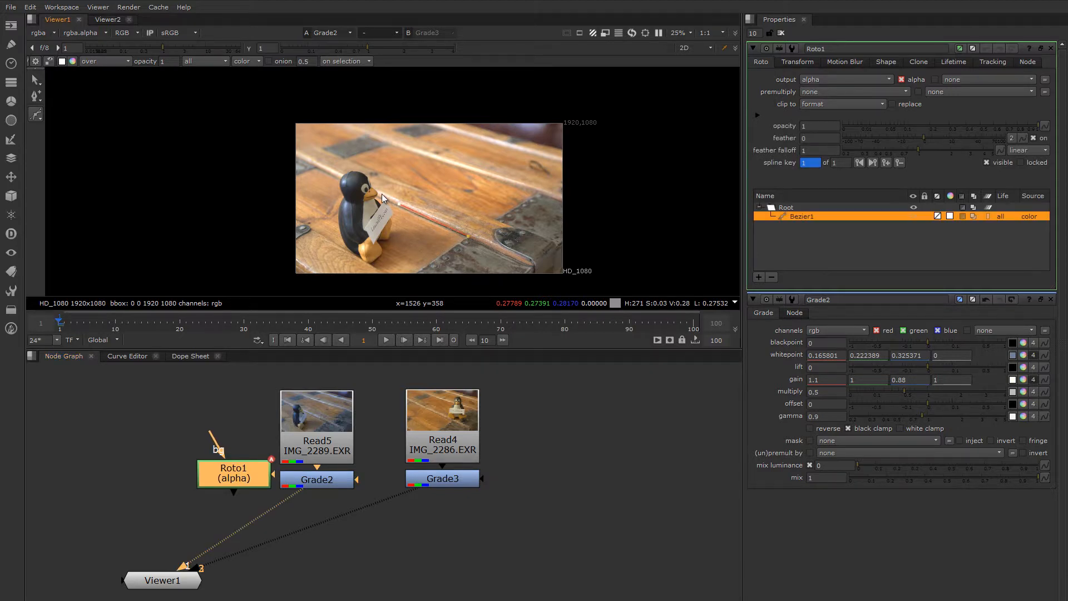
left_click(347, 165)
left_click(273, 151)
left_click(250, 245)
middle_click_drag(252, 254, 216, 211)
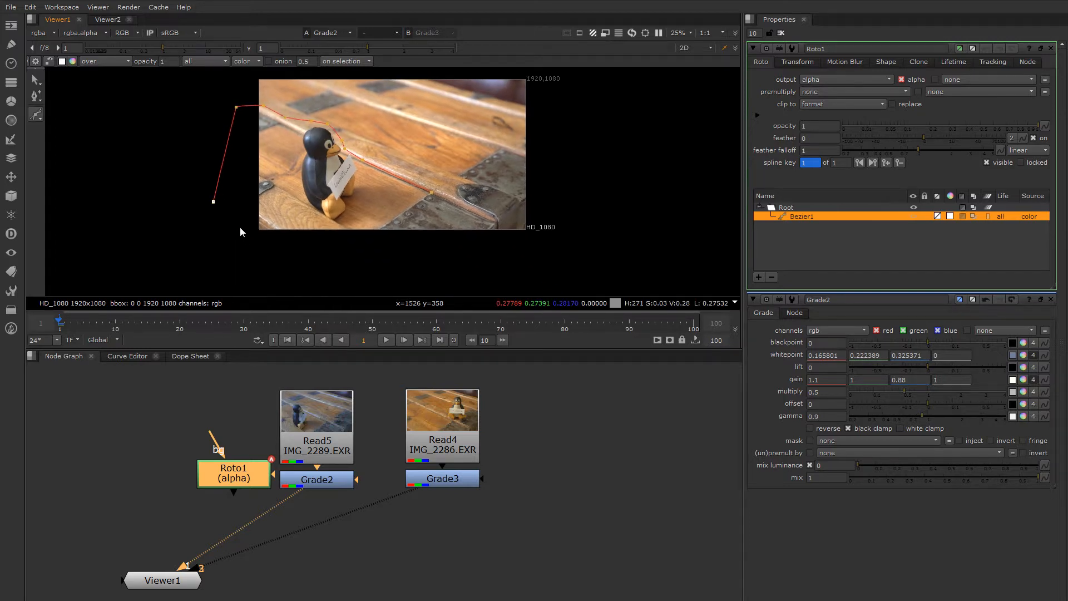
left_click(236, 249)
left_click(488, 271)
scroll(492, 227, "up", 3)
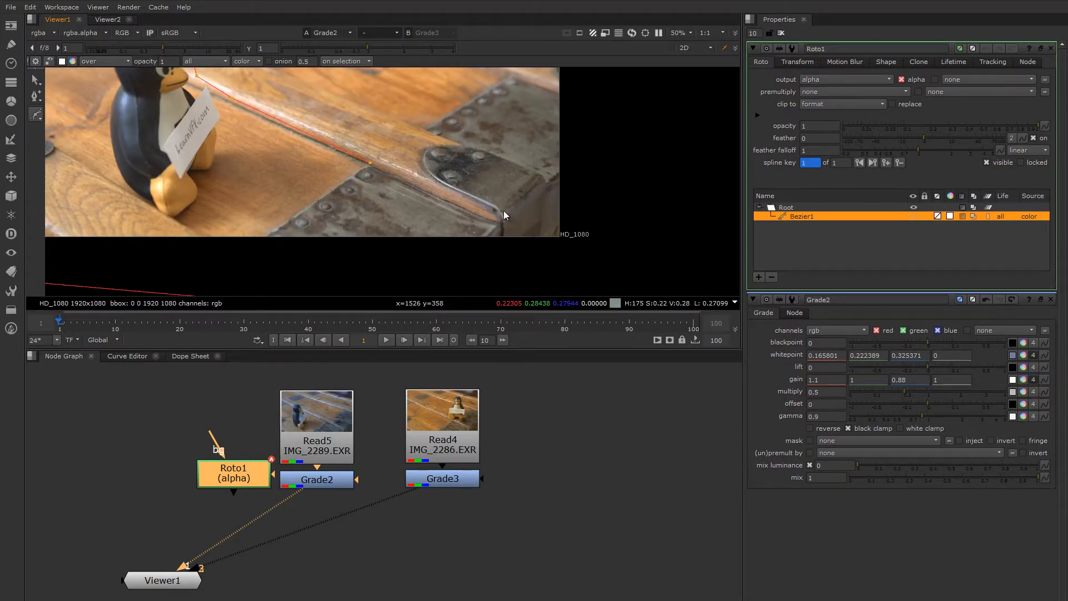
left_click(502, 231)
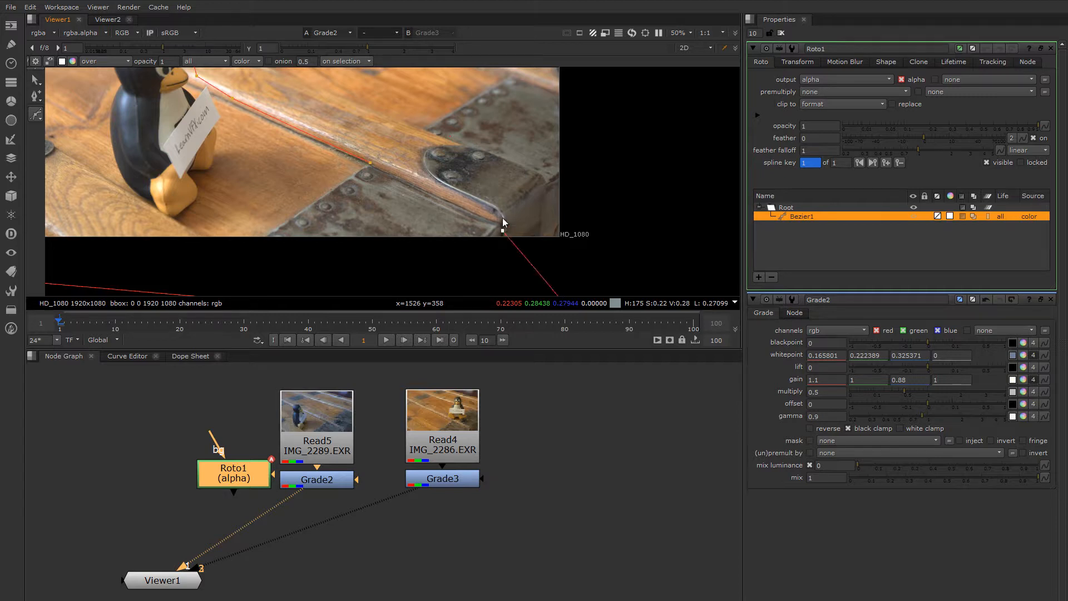
left_click(370, 162)
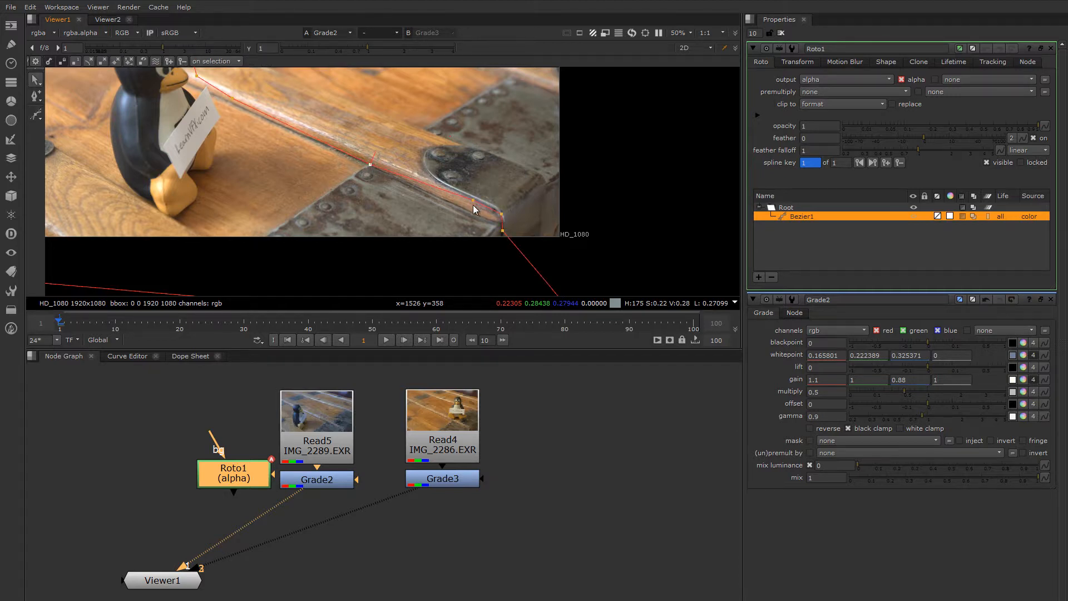
- Refine the Bezier's points and soft edge along the plank seam, from the metal corner back to the penguin's beak
scroll(371, 162, "up", 2)
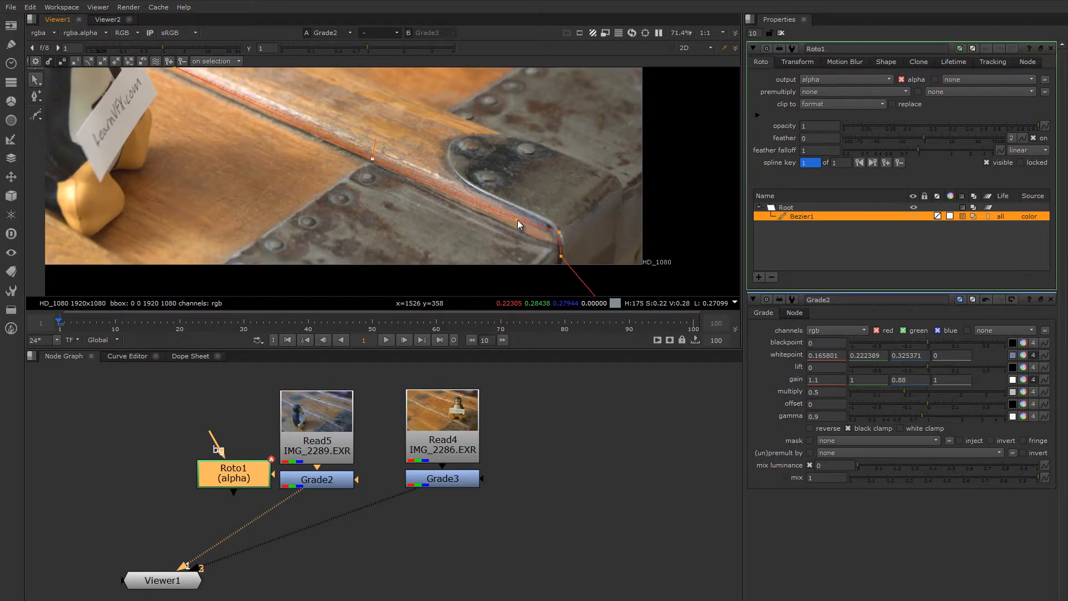
left_click_drag(517, 220, 564, 232)
middle_click_drag(516, 232, 665, 284)
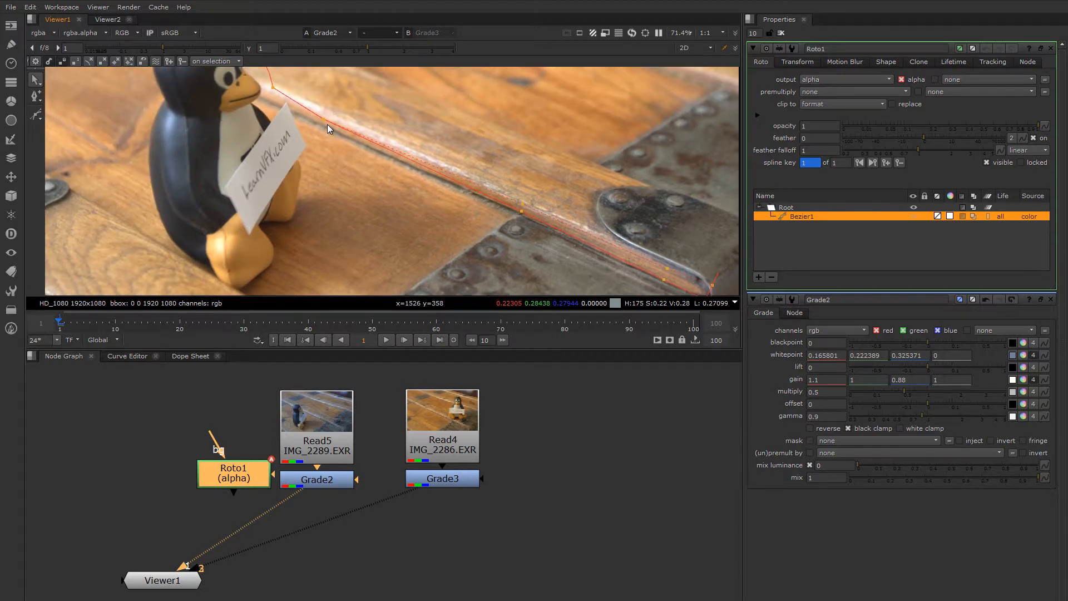
left_click_drag(322, 119, 322, 124)
middle_click_drag(329, 122, 378, 213)
left_click(323, 177)
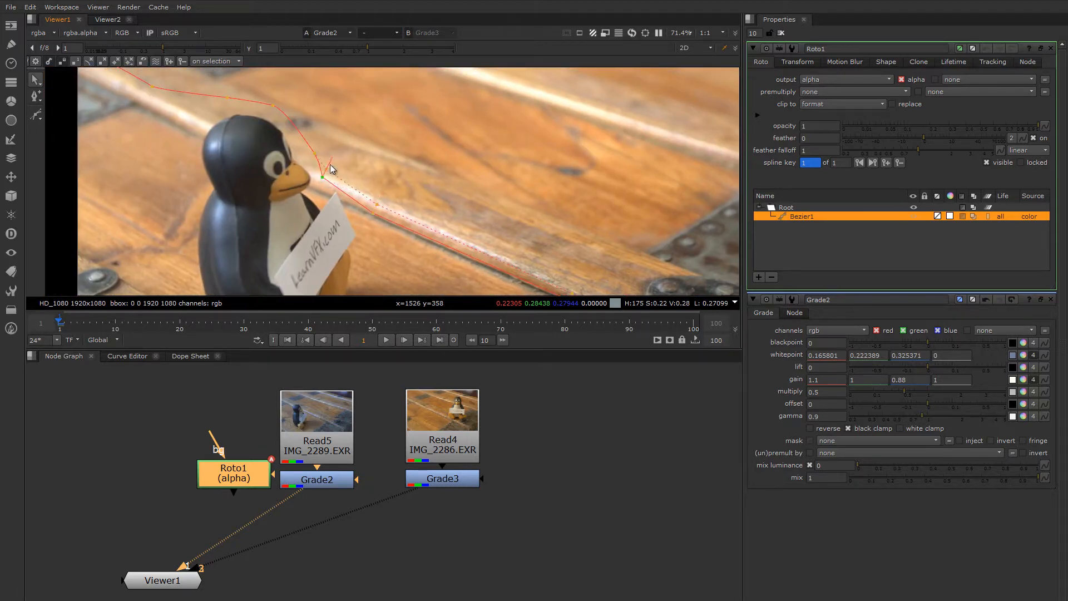
- Pull the Bezier's feather edge well outward at the points around the penguin's head and up to the frame's left side
left_click_drag(331, 165, 324, 132, "ctrl")
left_click_drag(285, 91, 299, 76, "ctrl")
middle_click_drag(389, 172, 638, 376)
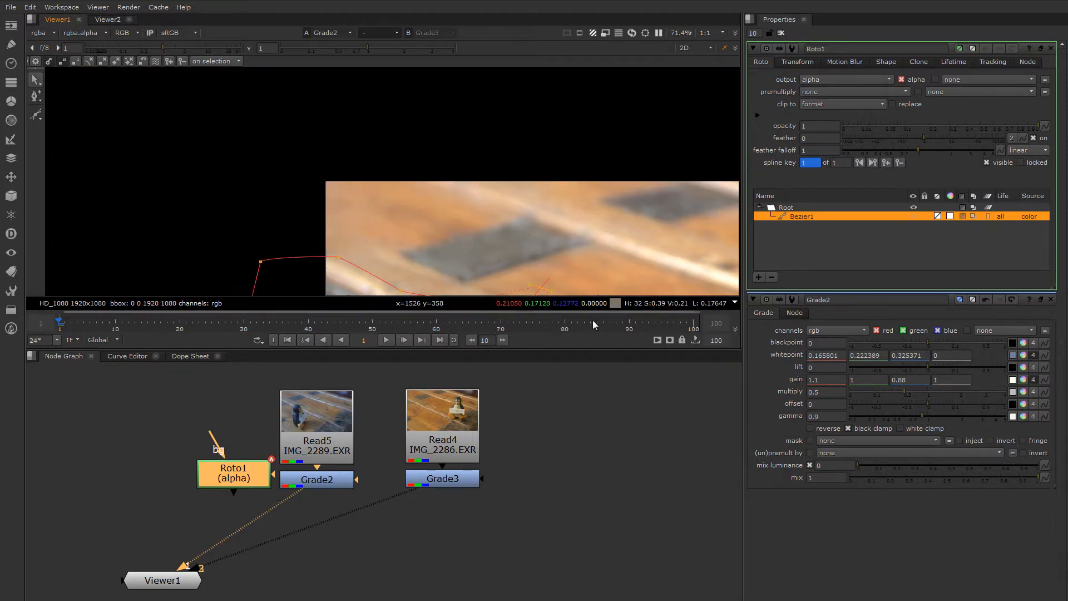
middle_click_drag(542, 255, 454, 176)
left_click_drag(388, 221, 378, 111, "ctrl")
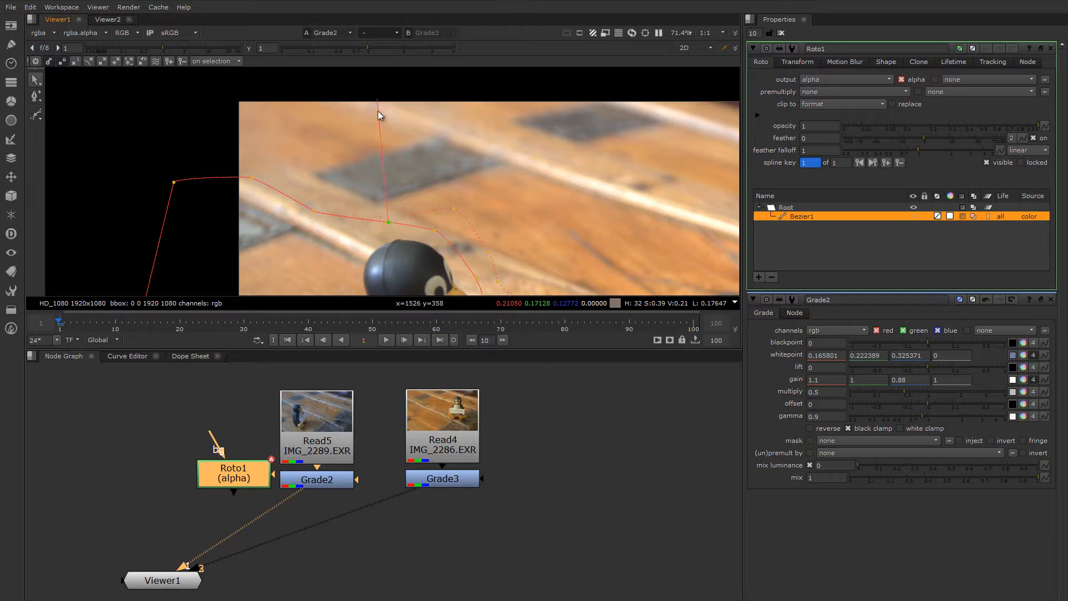
left_click_drag(315, 213, 301, 107, "ctrl")
left_click_drag(252, 178, 230, 89, "ctrl")
left_click_drag(174, 184, 75, 95, "ctrl")
- Adjust the feather edge above the penguin's beak and delete the unneeded shape point beside it
scroll(337, 201, "down", 4)
middle_click_drag(396, 217, 237, 185)
left_click_drag(236, 174, 252, 153)
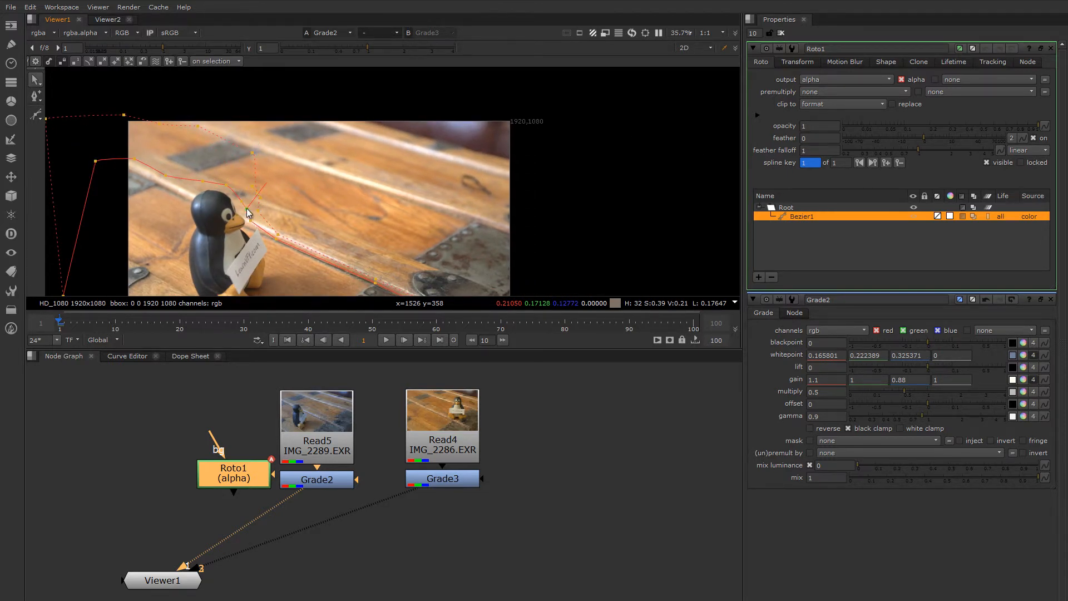
key("Delete")
left_click(267, 208)
scroll(281, 232, "down", 3)
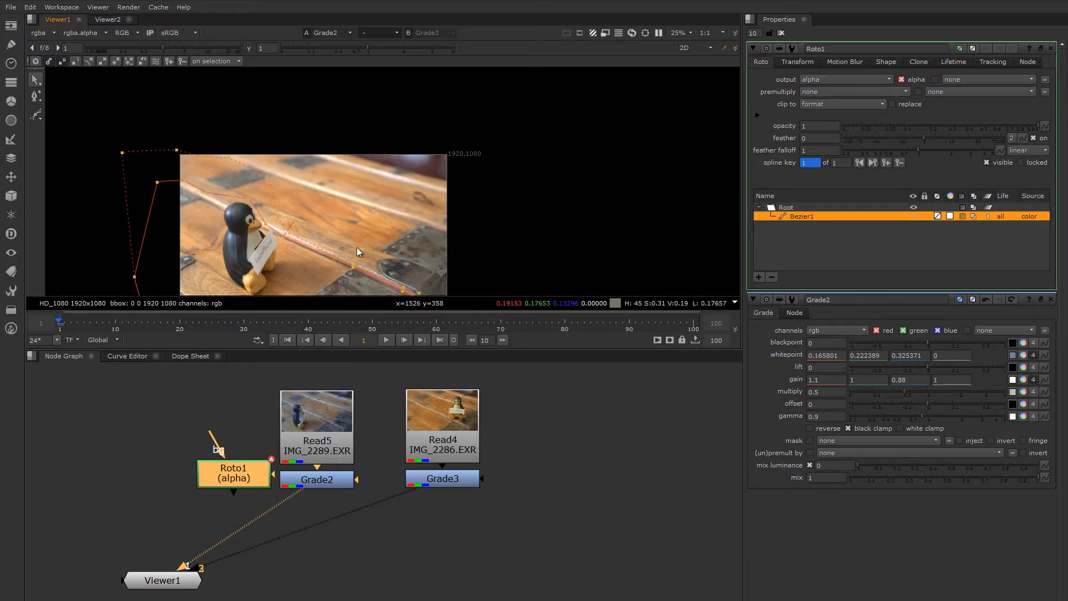
- Add a KeyMix node below the two Grade nodes
left_click(312, 482)
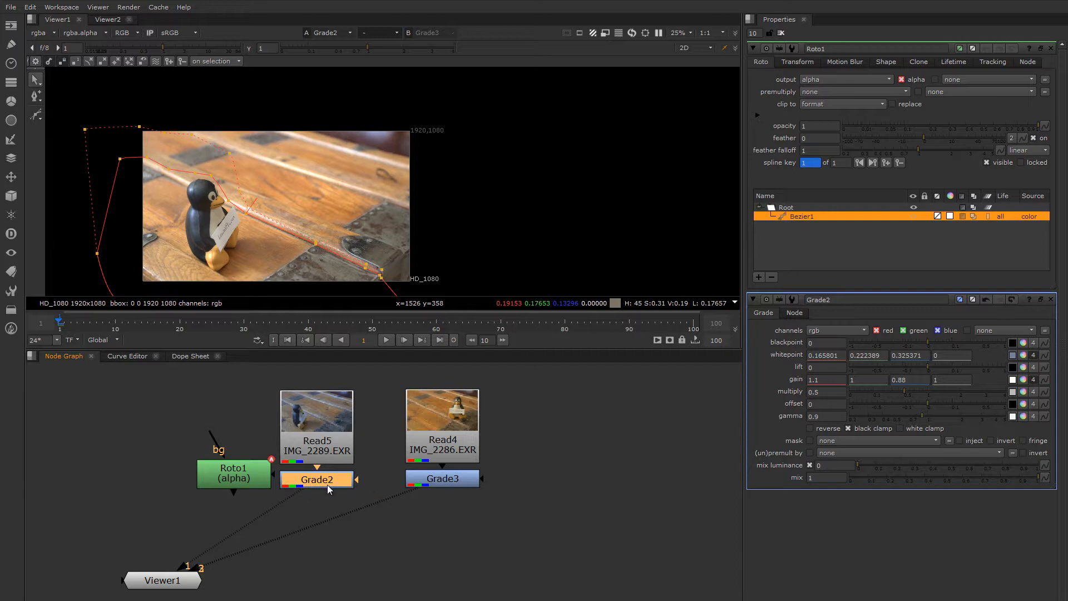
left_click(332, 557)
key("Tab")
type("ke")
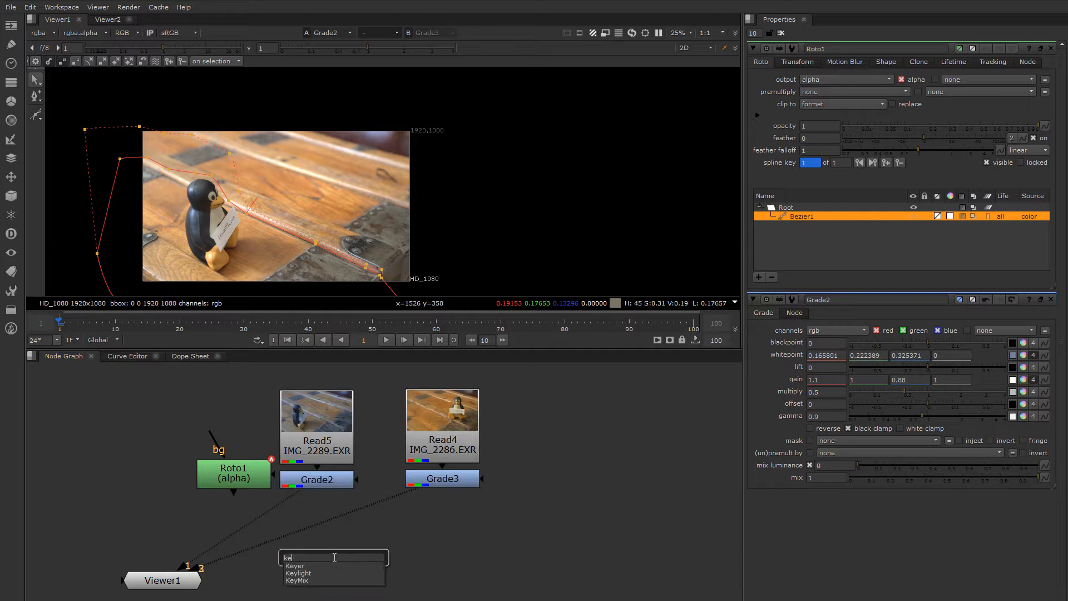
key("Down")
key("Down")
key("Return")
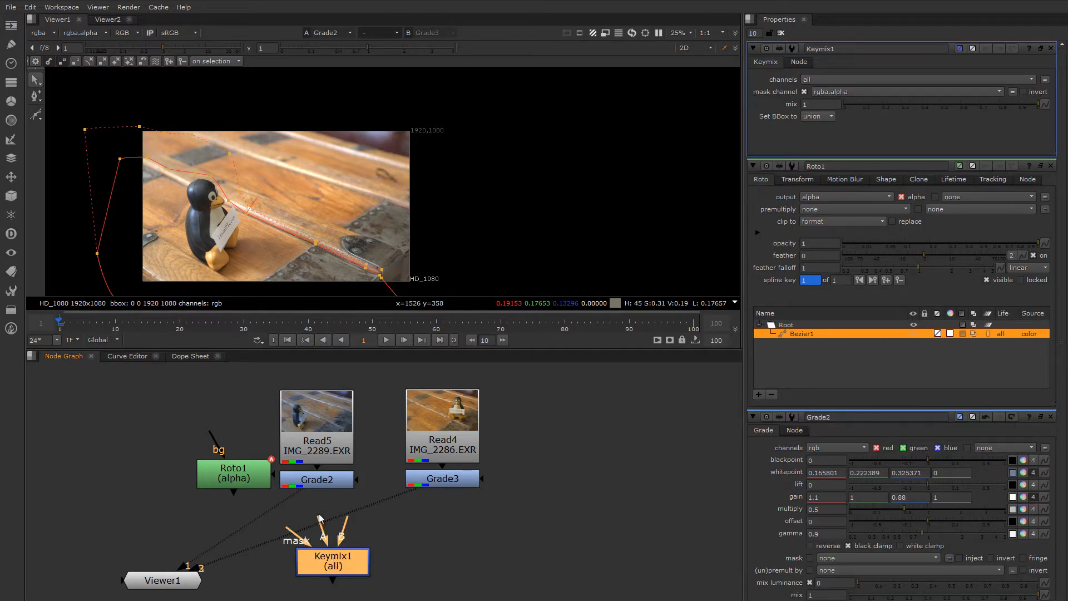
- Connect the Keymix node's A input to Grade2, B input to Grade3 and mask input to Roto1
left_click_drag(320, 509, 315, 481)
left_click_drag(344, 526, 439, 479)
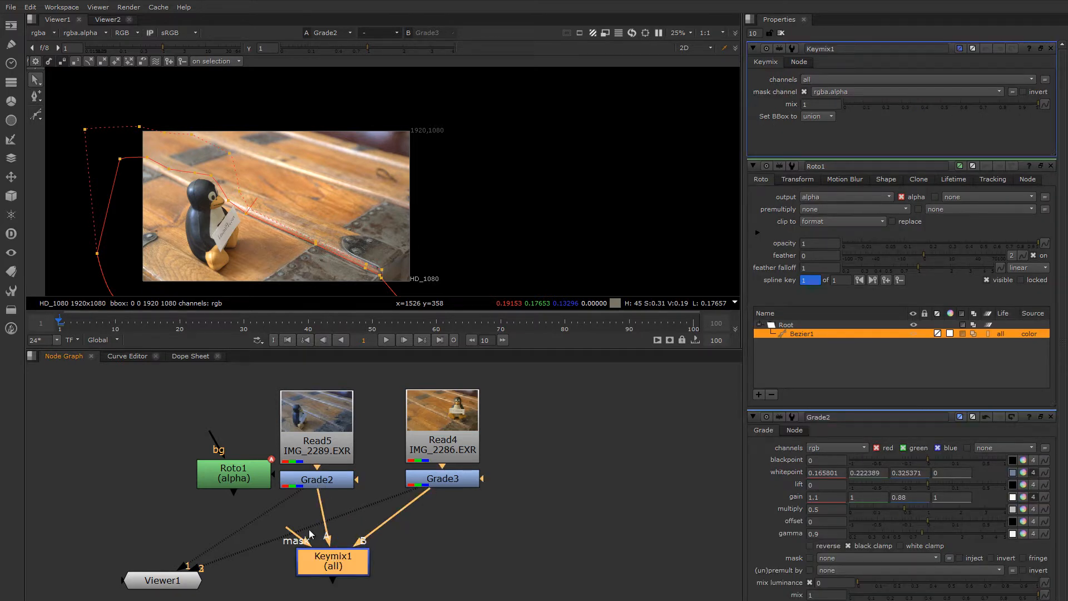
left_click_drag(280, 523, 234, 474)
- Place the Keymix node below Grade3 and show its output in the viewer
left_click_drag(335, 564, 445, 559)
key("1")
scroll(301, 228, "up", 4)
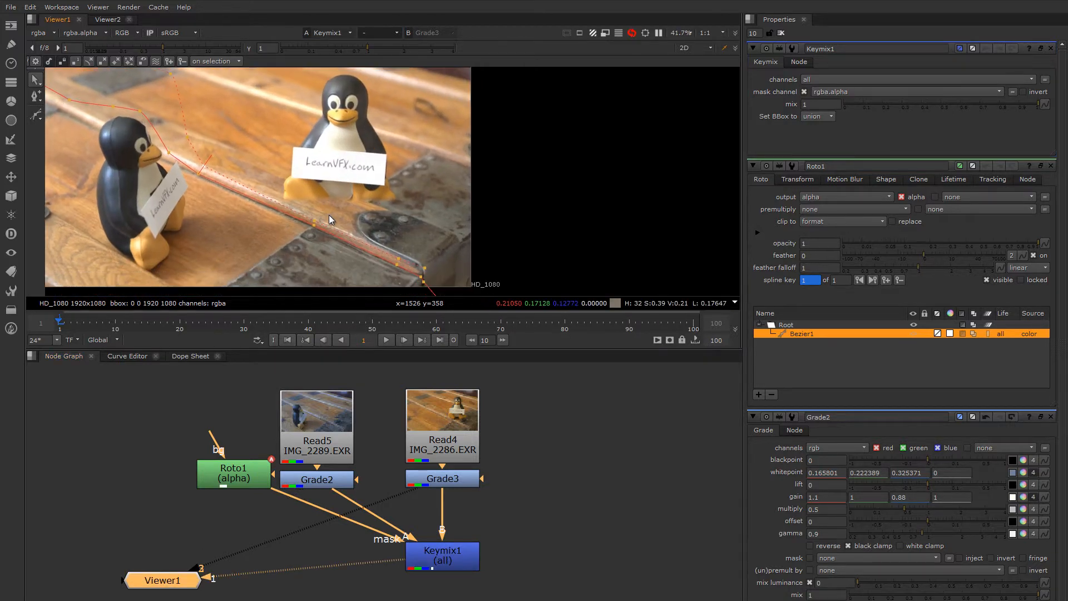
- Reshape the Roto mask near the image's lower-right corner, moving its edge and feather points down past the metal bracket and frame border
scroll(389, 235, "down", 2)
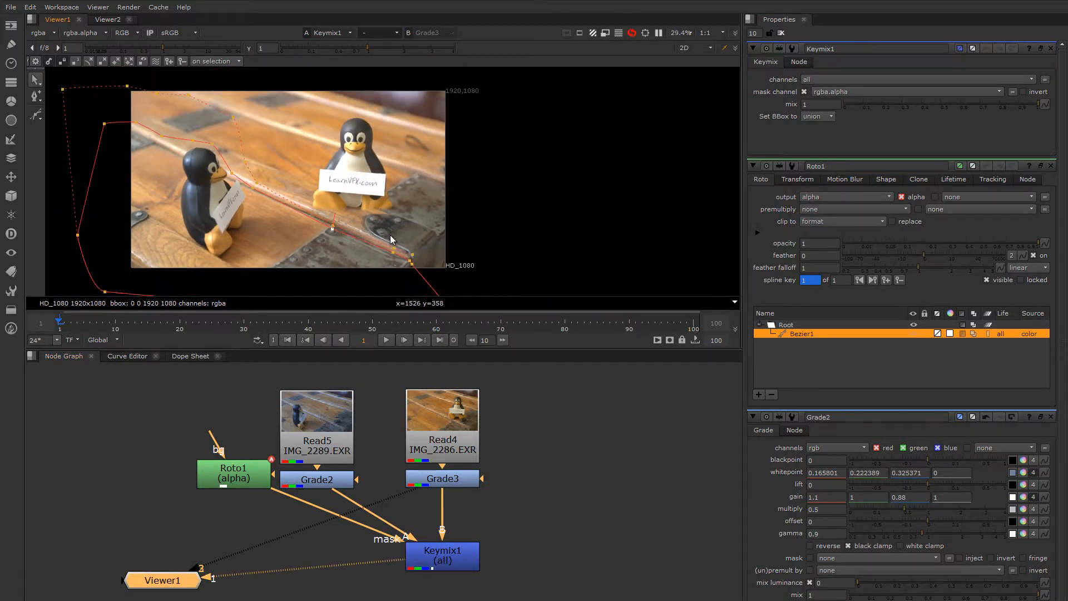
middle_click_drag(389, 234, 389, 210)
left_click_drag(403, 224, 380, 230)
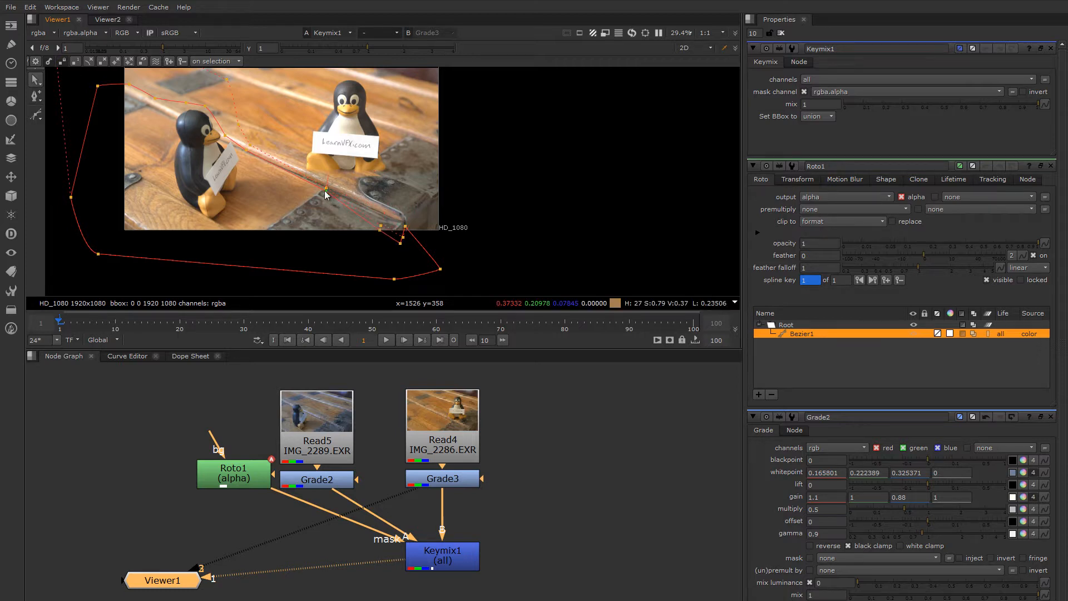
left_click_drag(326, 190, 311, 212)
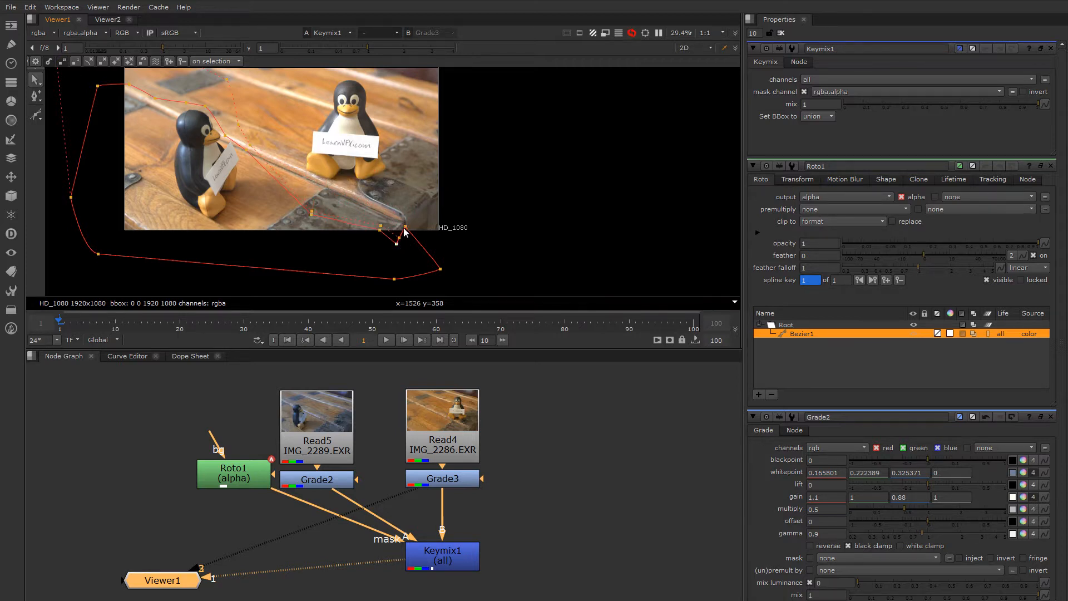
left_click_drag(405, 227, 418, 252)
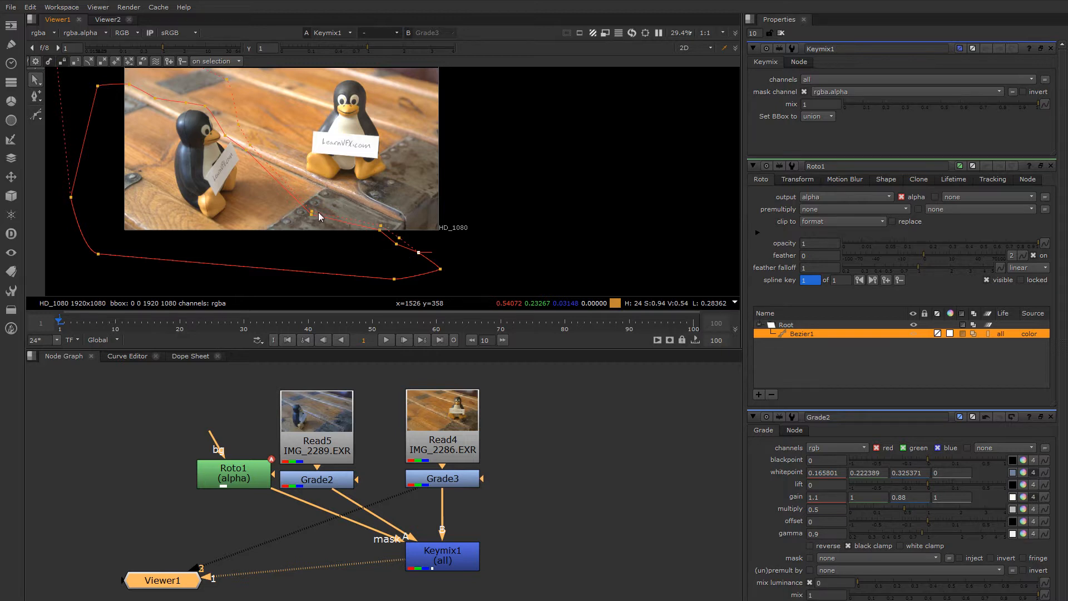
left_click_drag(312, 212, 321, 198)
left_click_drag(380, 226, 394, 247)
scroll(398, 255, "down", 2)
middle_click_drag(399, 254, 435, 243)
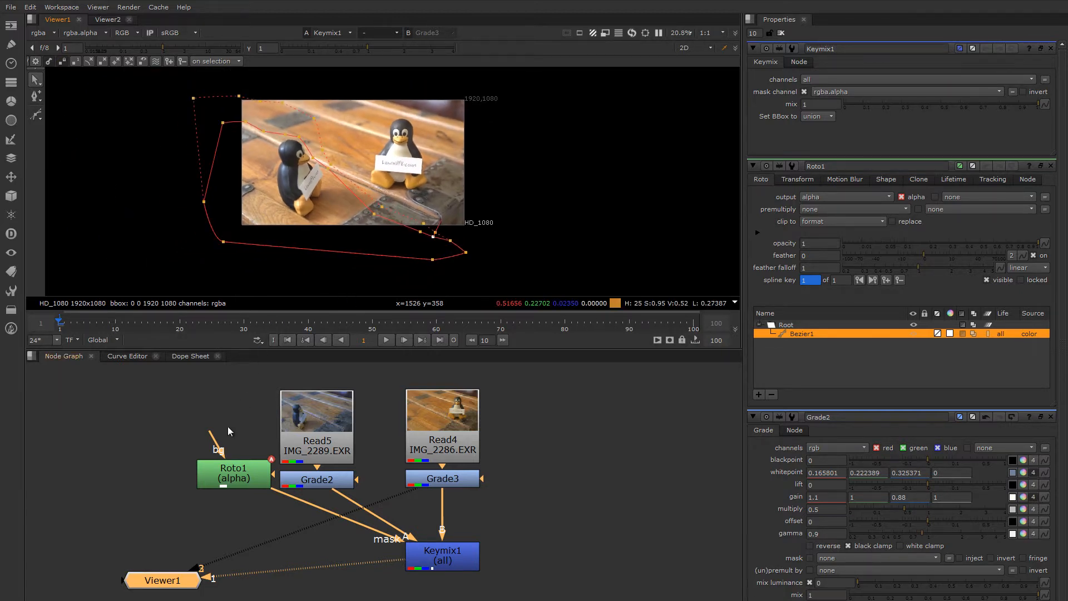
- Close all open node properties and examine the blend between the two penguins up close
left_click(781, 35)
scroll(425, 162, "up", 6)
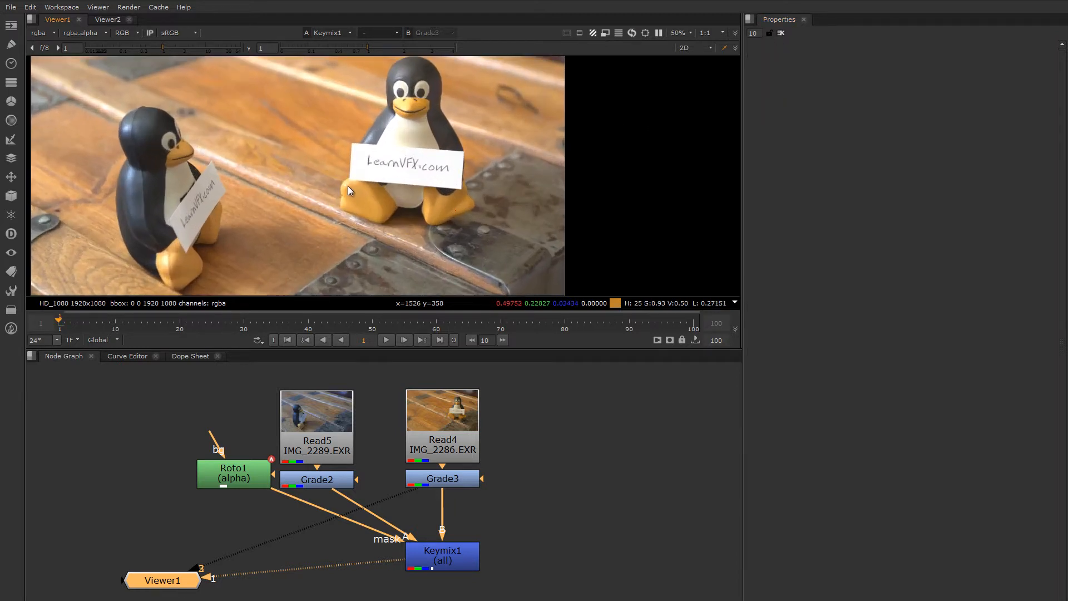
middle_click_drag(362, 176, 364, 169)
- View the ungraded Read4 plate with the whole frame fitted in the viewer
left_click(451, 423)
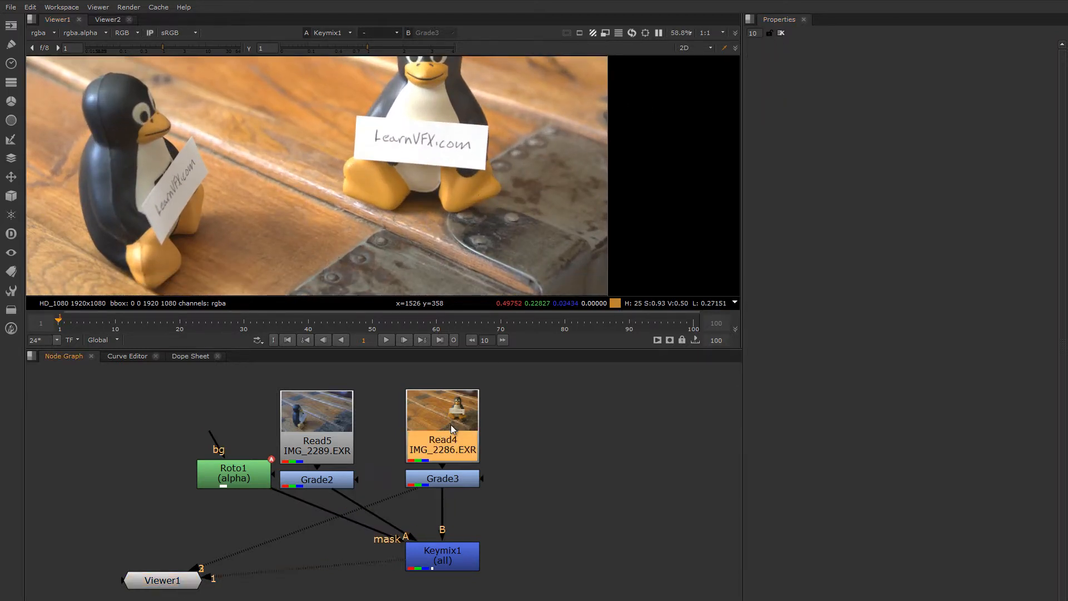
key("1")
key("f")
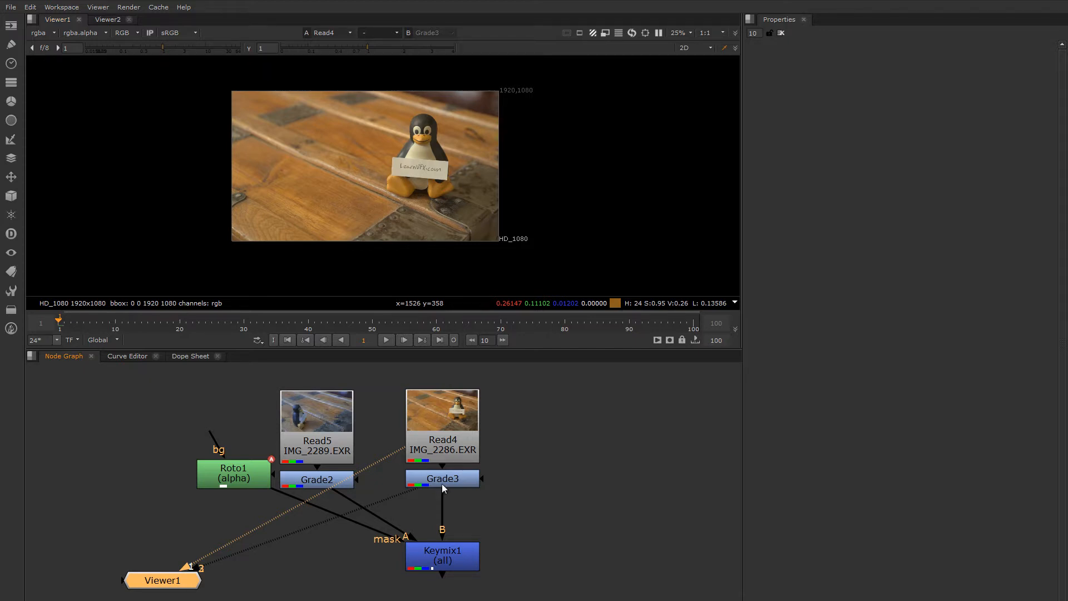
- Copy the Grade3 node and paste it below Keymix1
left_click(450, 442)
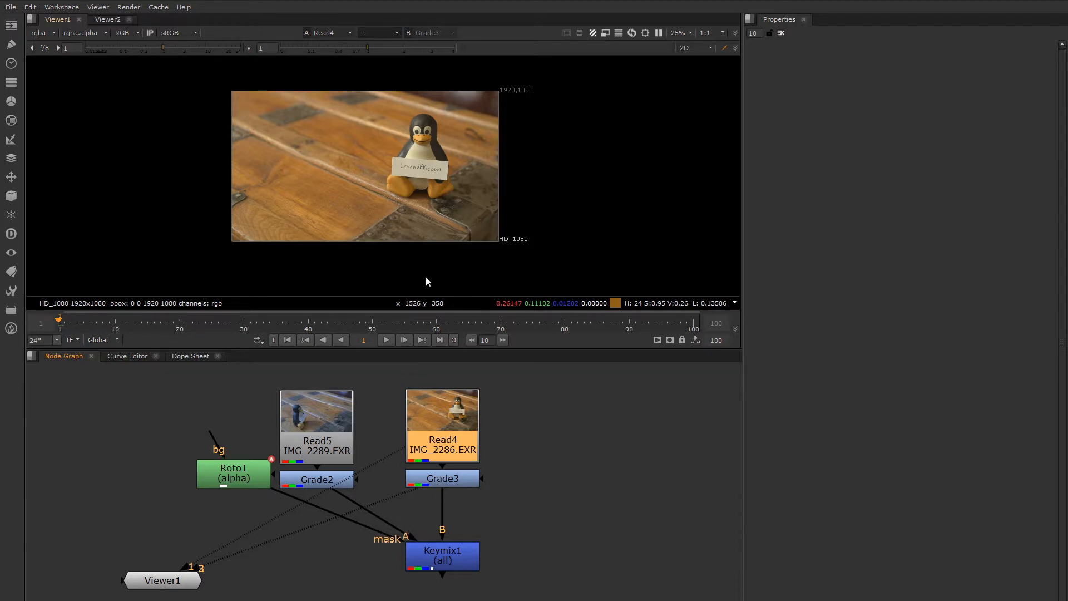
left_click(459, 483)
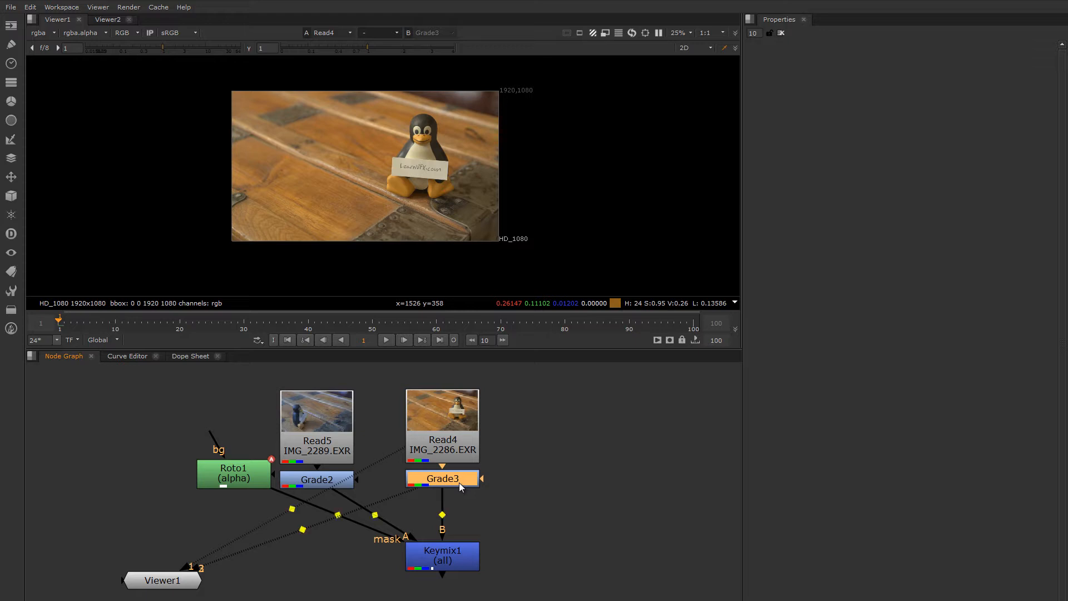
left_click(454, 564)
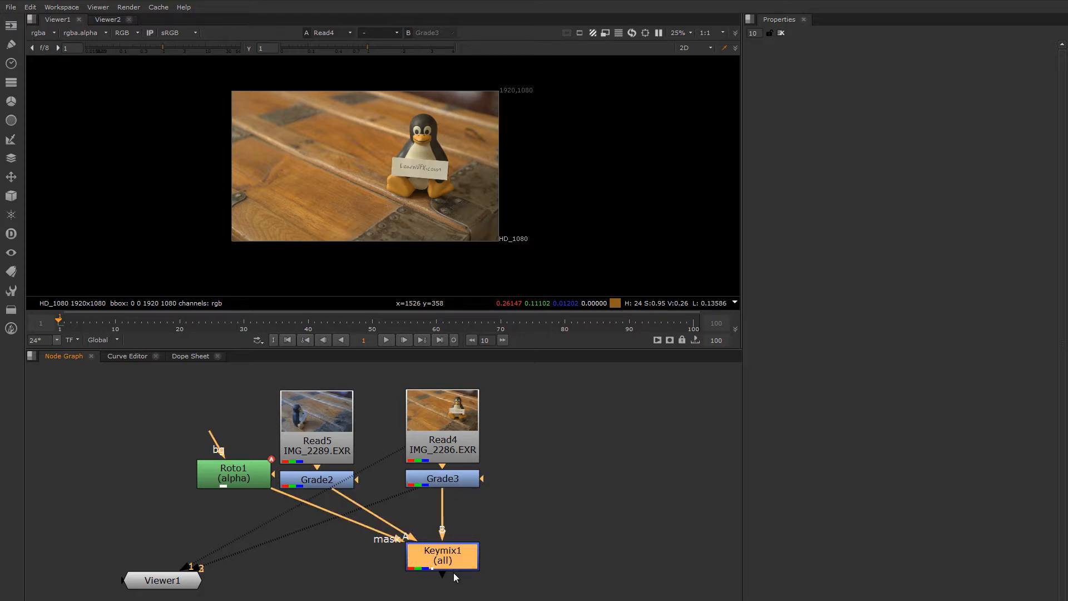
key("ctrl+v")
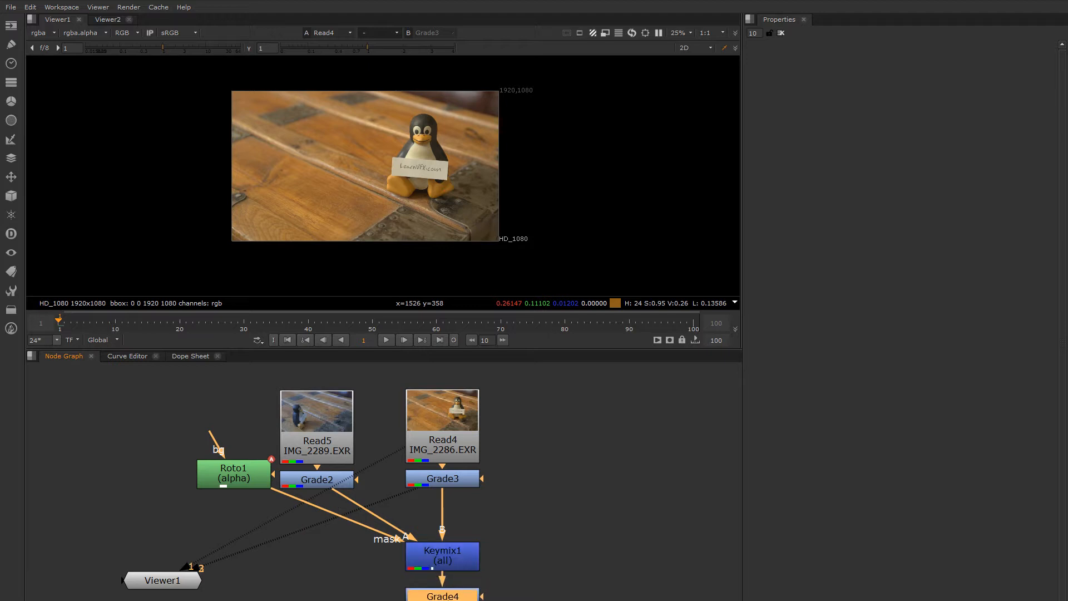
- Enable the reverse option on the Grade node below Keymix1 and show its output in the viewer
key("Return")
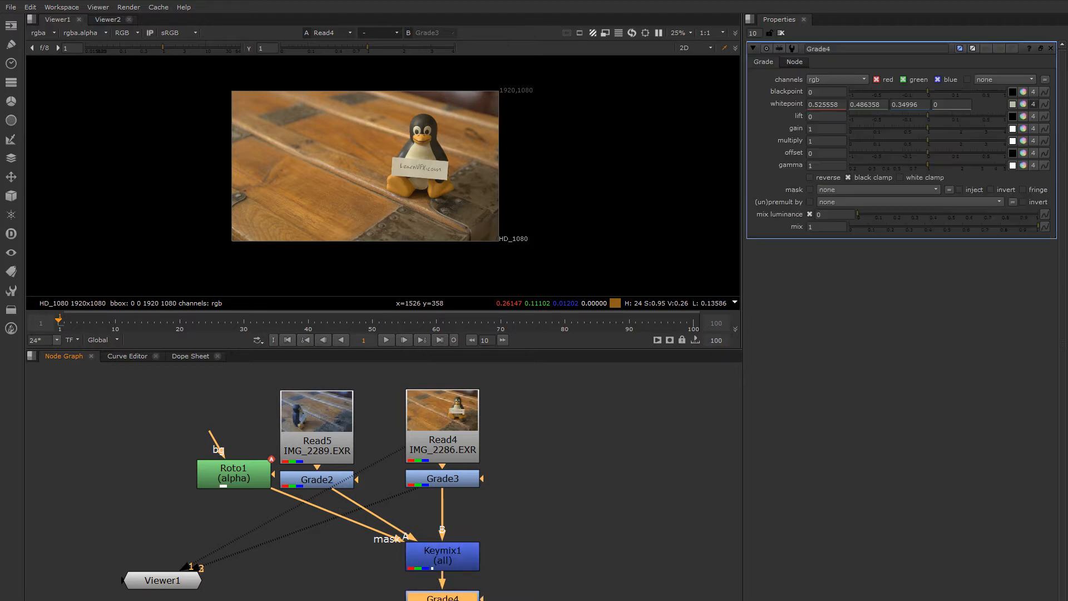
left_click(809, 177)
key("1")
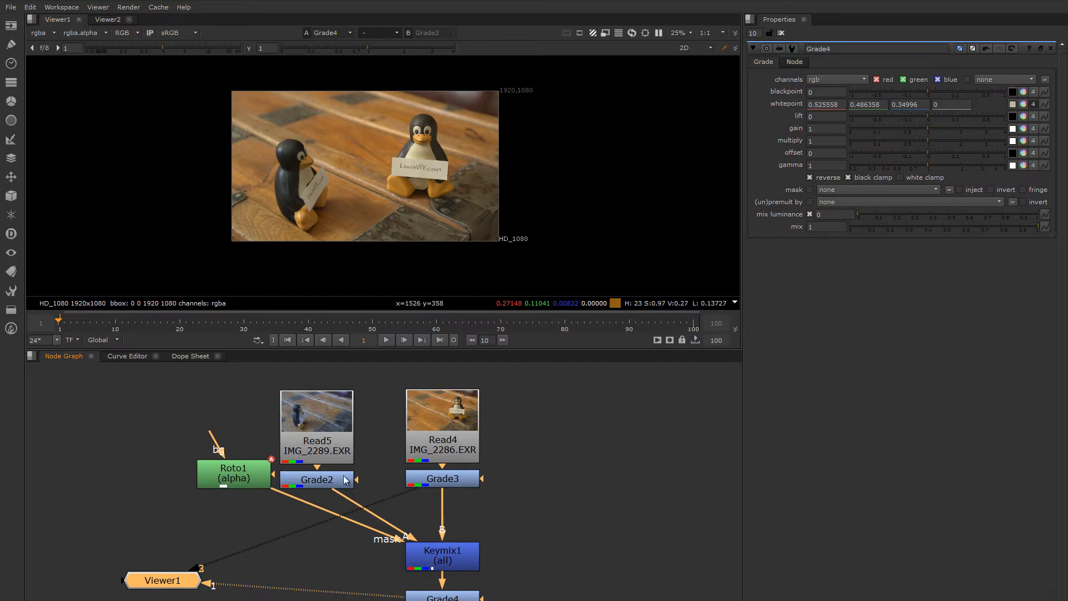
- Compare Grade2's output with the Grade4 composite using separate viewer inputs
left_click_drag(207, 583, 329, 483)
left_click(426, 593)
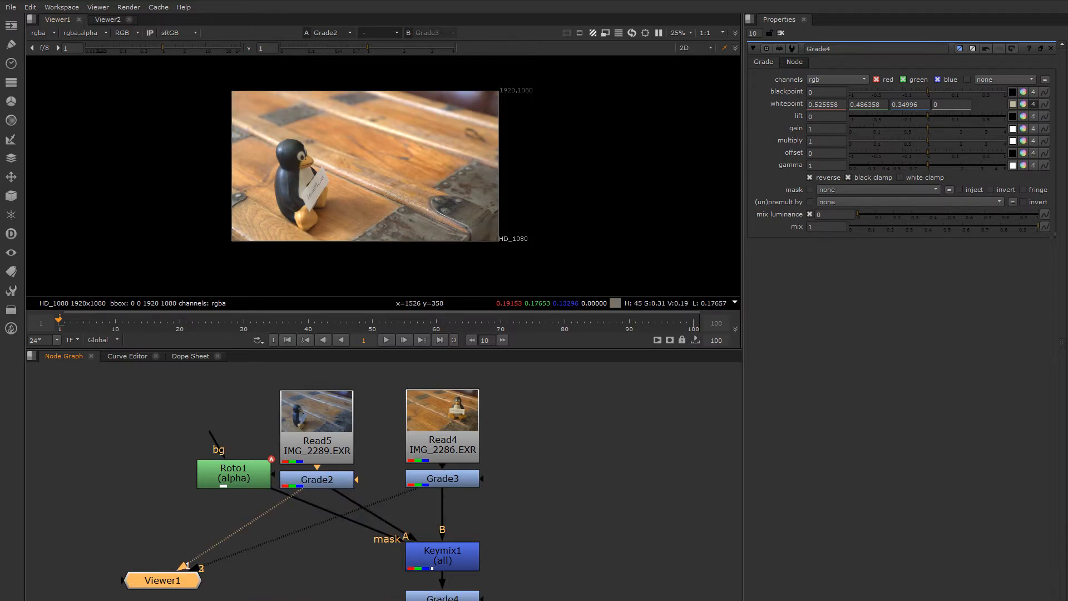
key("2")
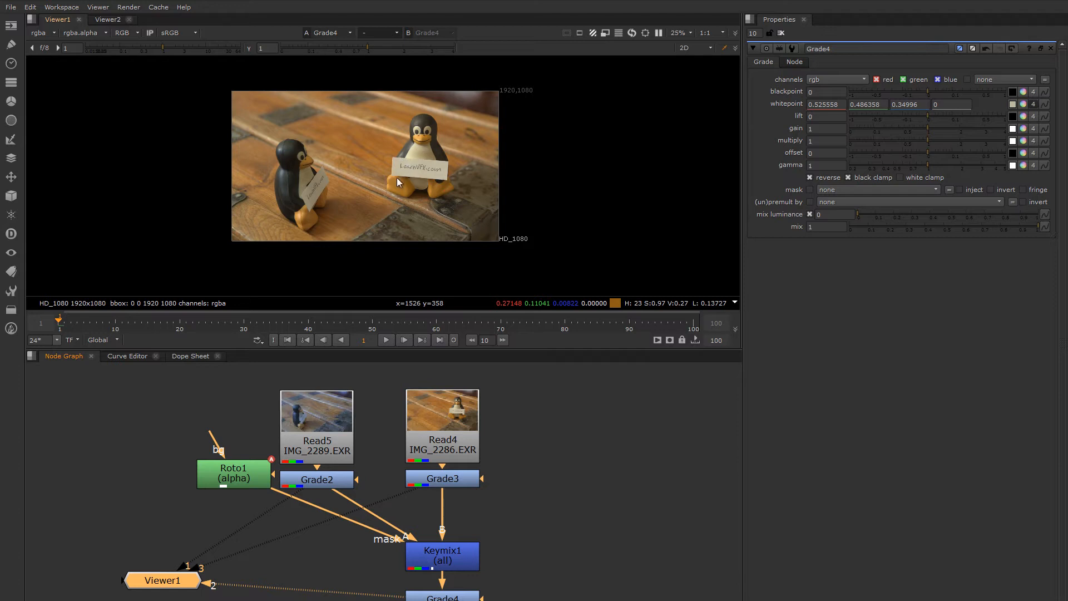
- View the original Read5 plate and compare it with its Grade2 correction
left_click(329, 437)
key("1")
left_click(323, 483)
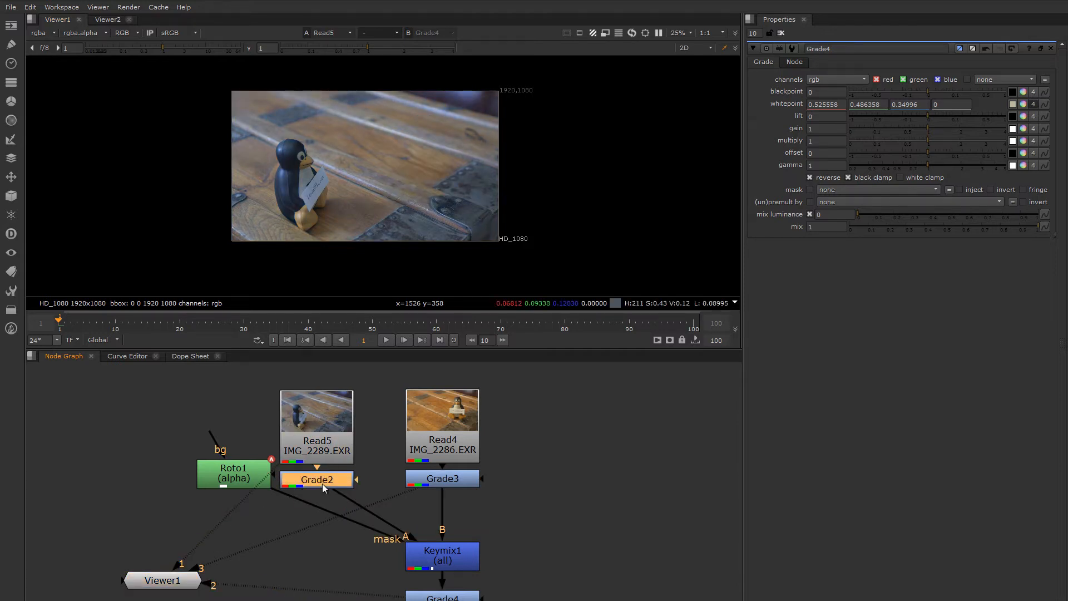
key("1")
- Compare the neutralized outputs of Grade3 and Grade2 by switching the viewer between them
left_click(431, 485)
key("3")
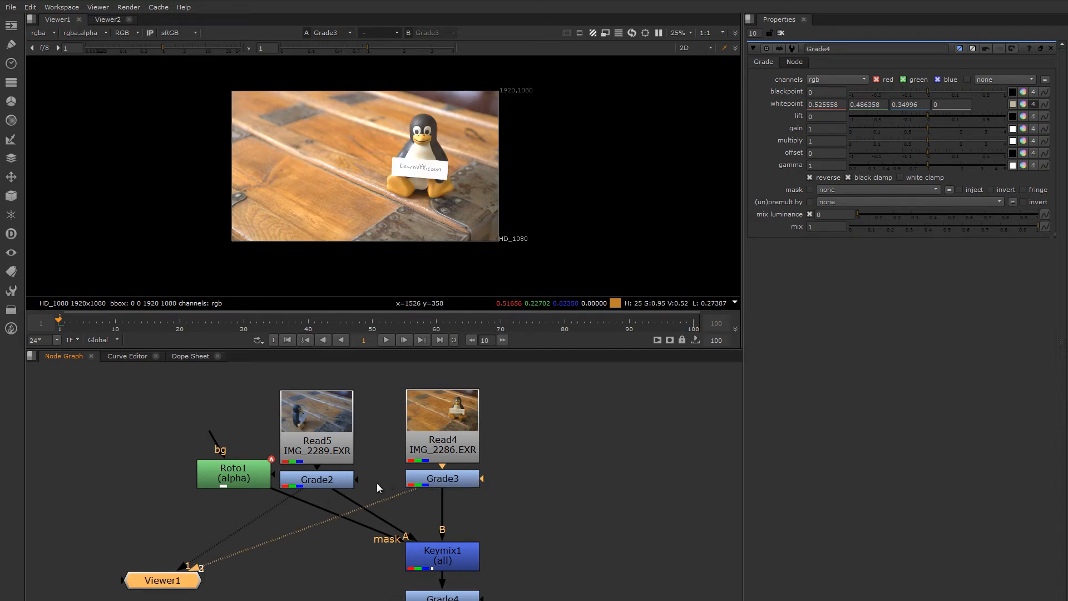
left_click(328, 482)
key("1")
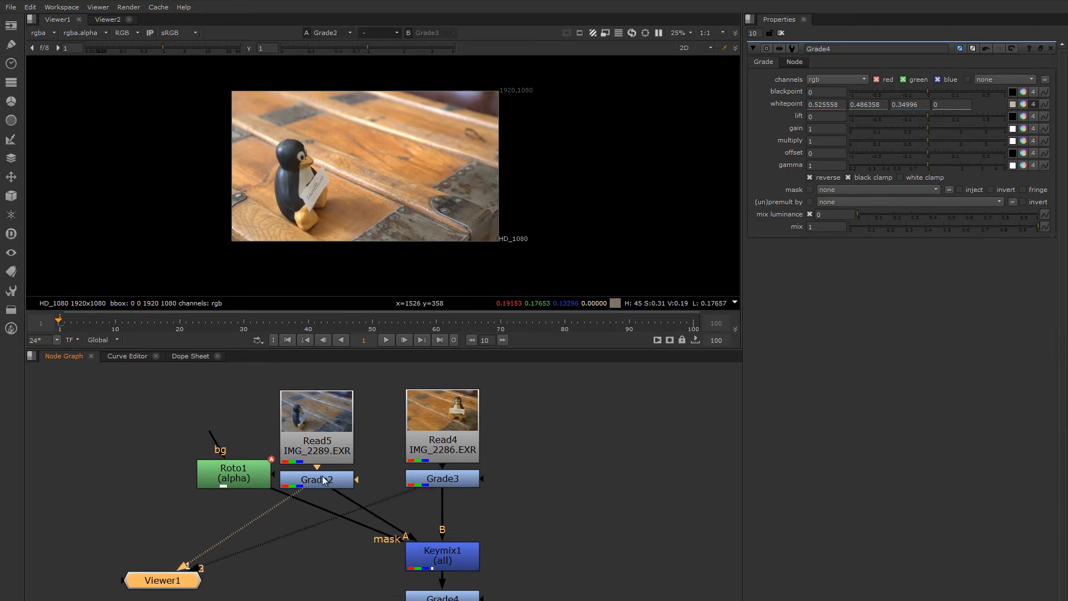
left_click(448, 479)
key("1")
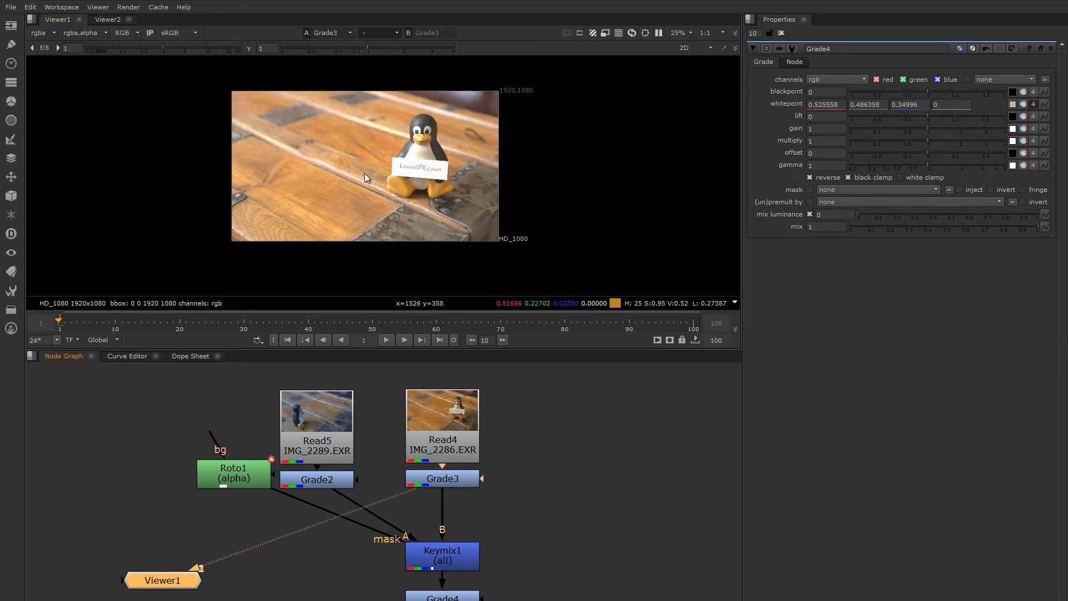
- Show Grade4's output in the viewer and examine the final composite up close
left_click(442, 414)
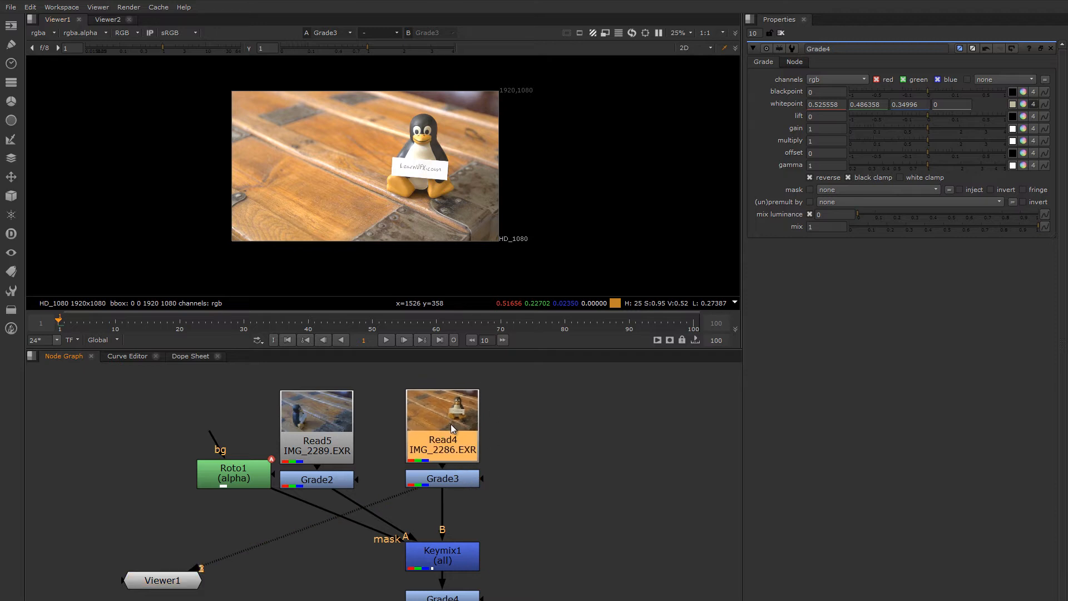
left_click(461, 599)
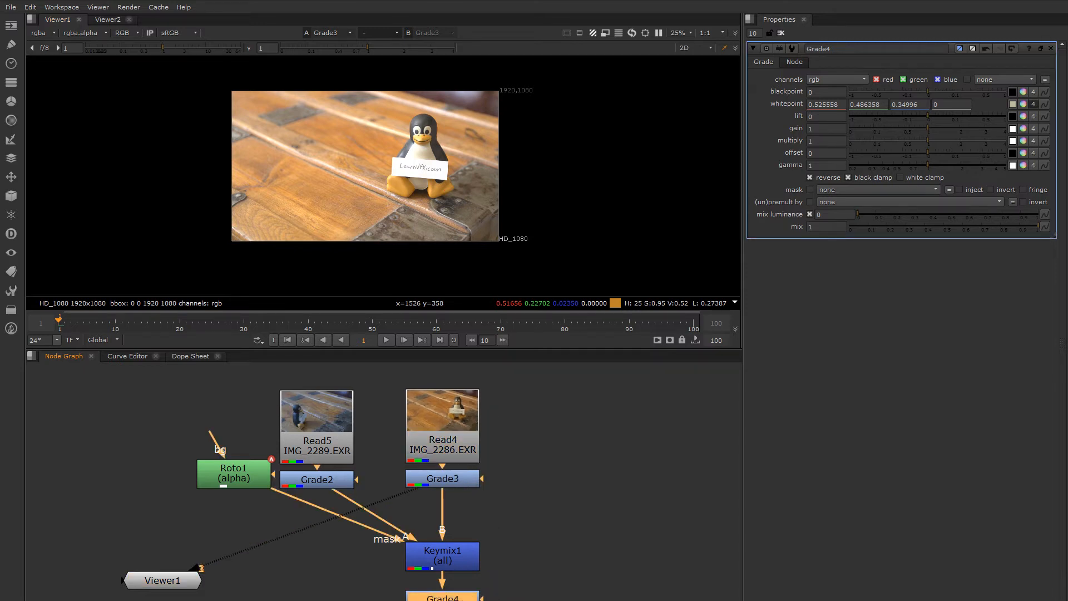
key("1")
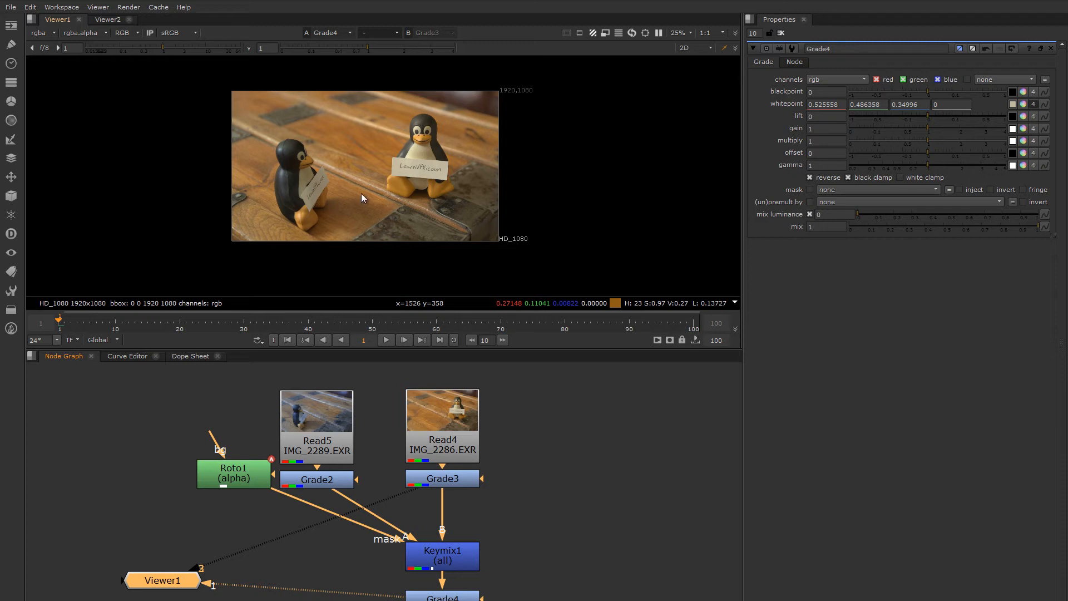
scroll(387, 188, "up", 3)
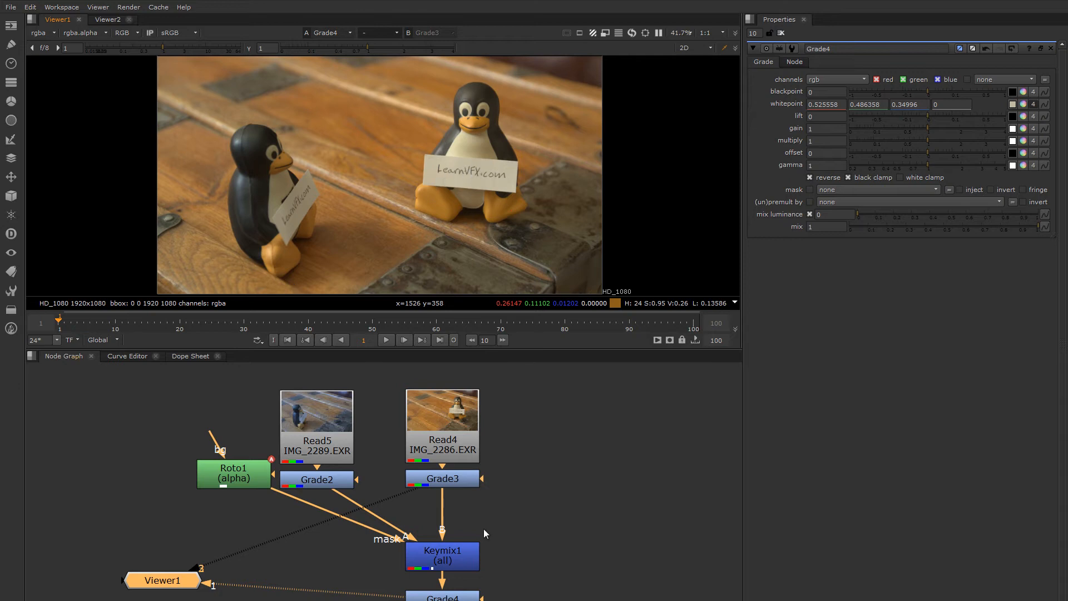
- Tidy the node graph by moving Roto1 farther from Grade2 and spacing Grade4 slightly below Keymix1
middle_click_drag(486, 542, 518, 522)
left_click(278, 457)
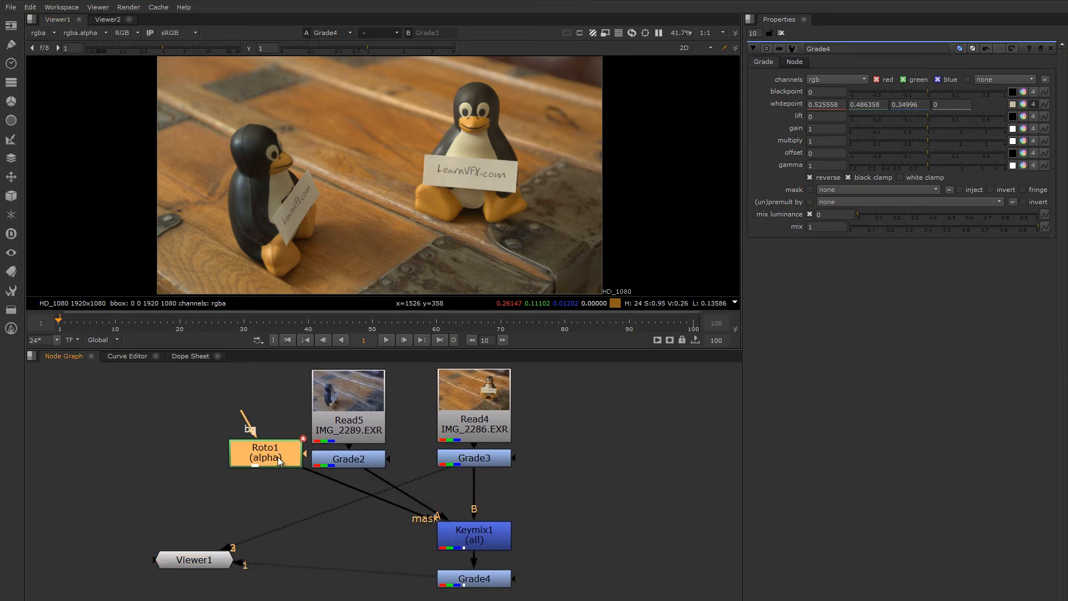
left_click_drag(278, 456, 261, 462)
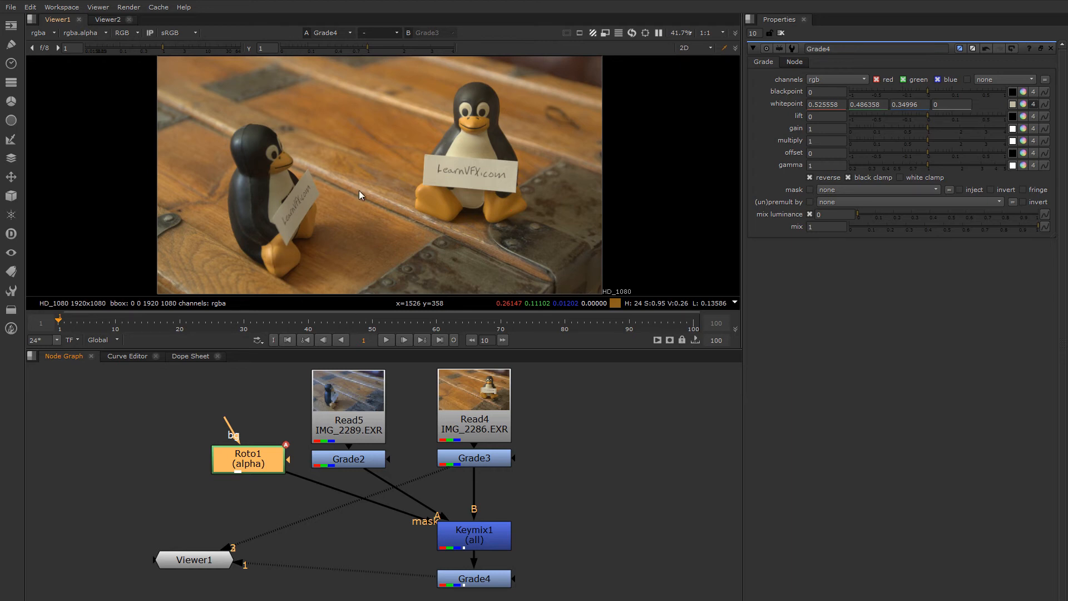
left_click_drag(505, 584, 505, 579)
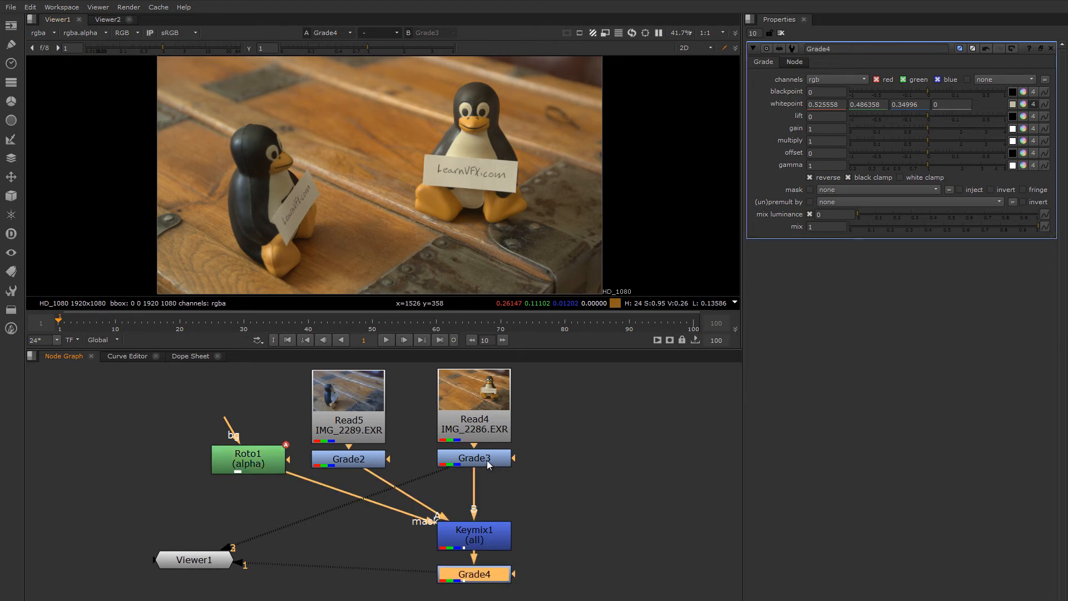
mouse_move(486, 459)
left_mouse_down()
mouse_move(486, 469)
mouse_move(486, 459)
left_mouse_up()
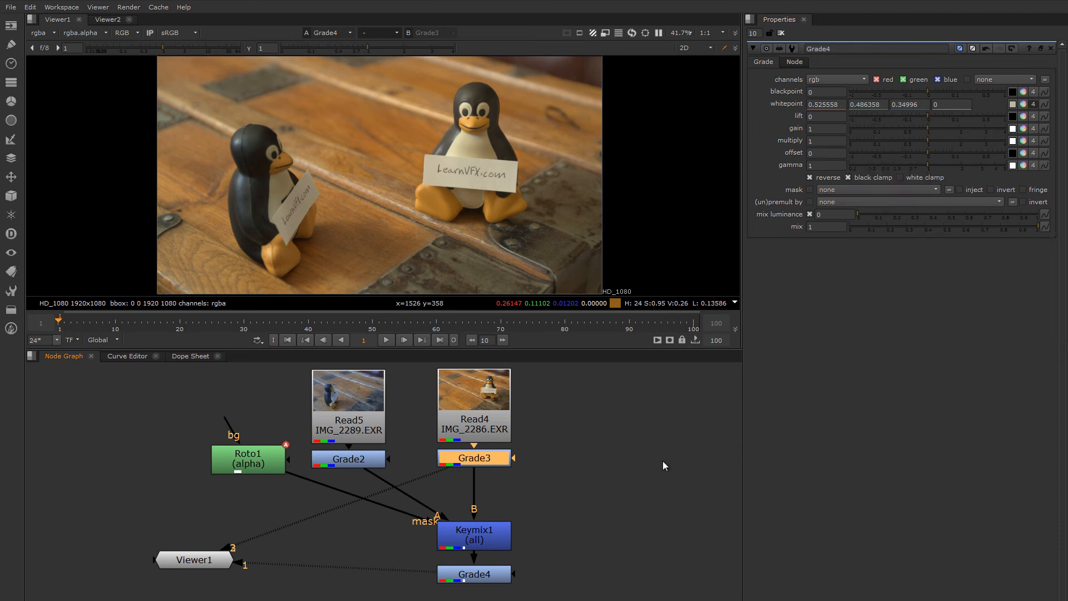
left_click_drag(494, 579, 495, 588)
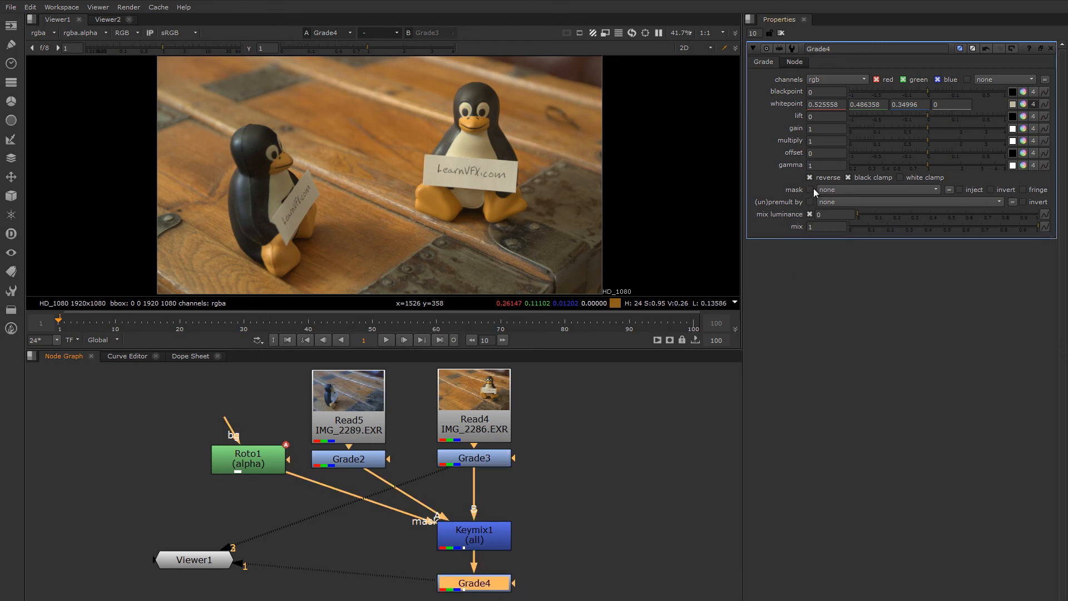